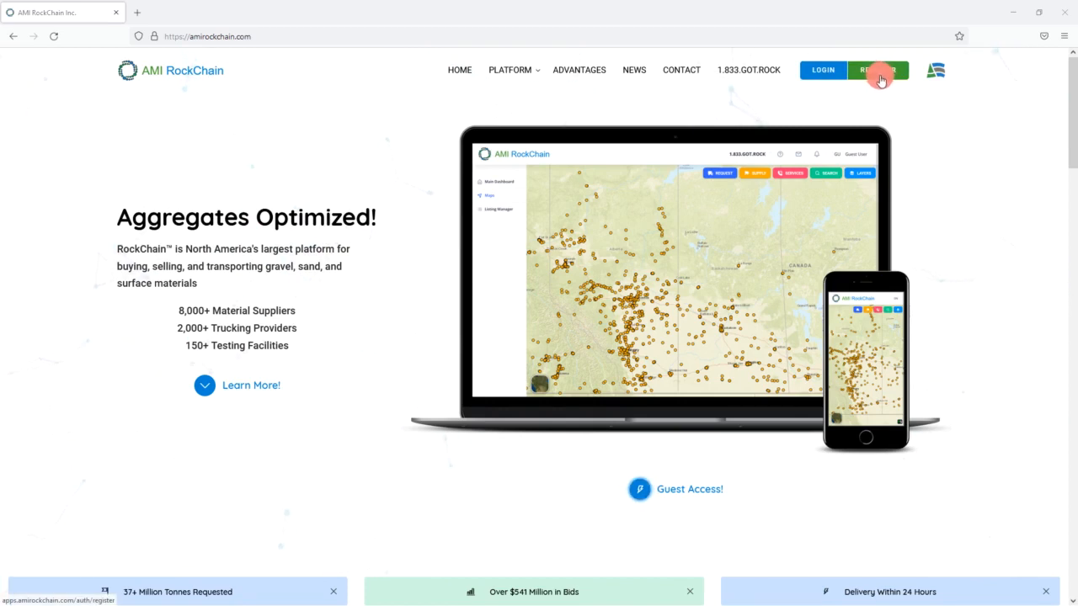
# - Open the map as a guest, zoom over the Alberta/Saskatchewan pits, then go to Register
pyautogui.click(640, 498)
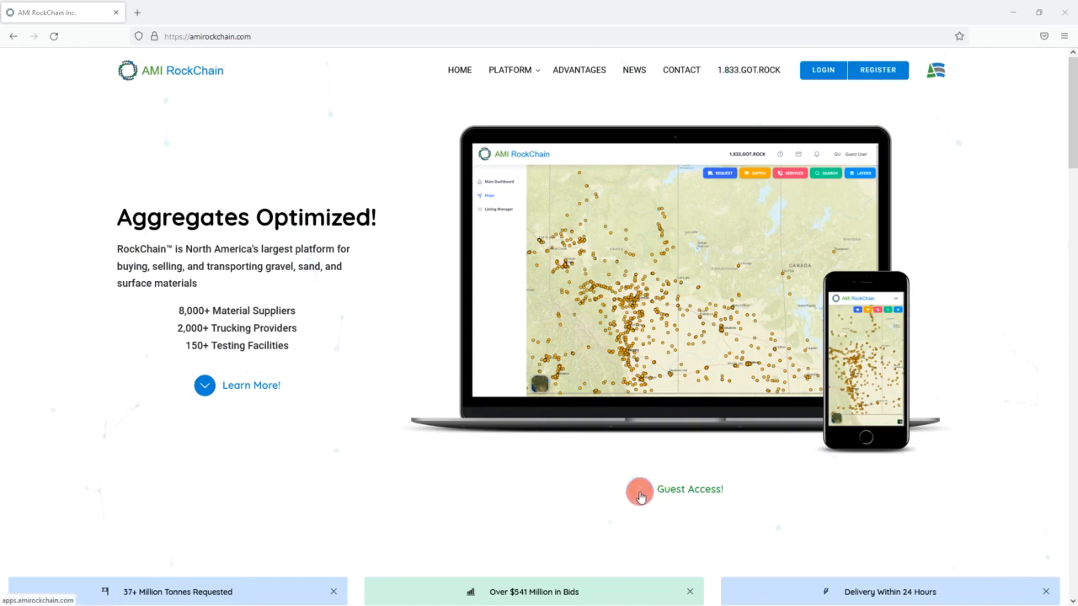
pyautogui.click(639, 494)
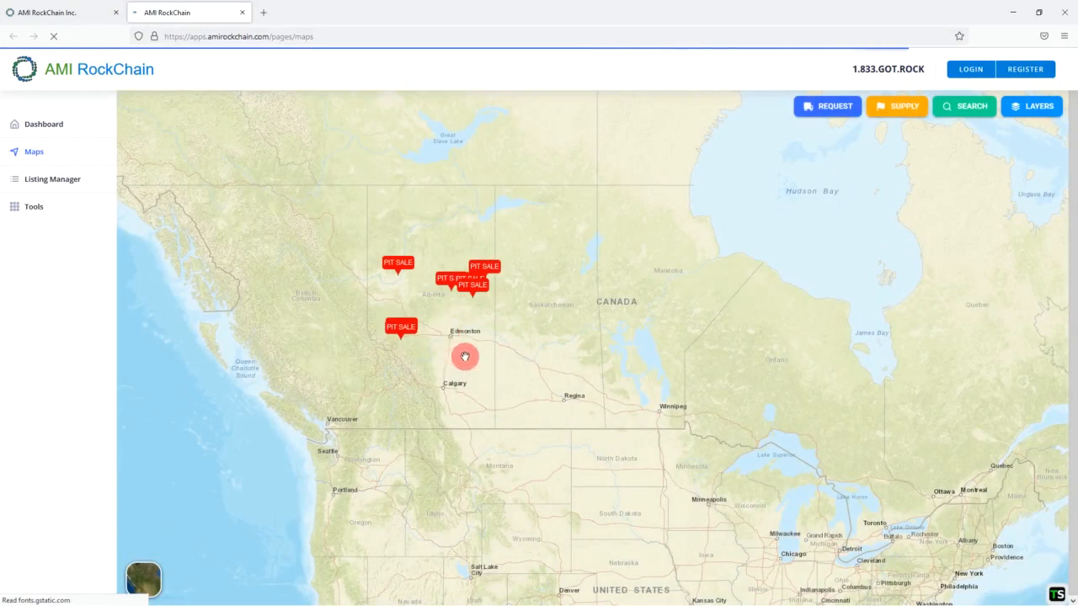
pyautogui.moveTo(316, 320); pyautogui.dragTo(344, 320)
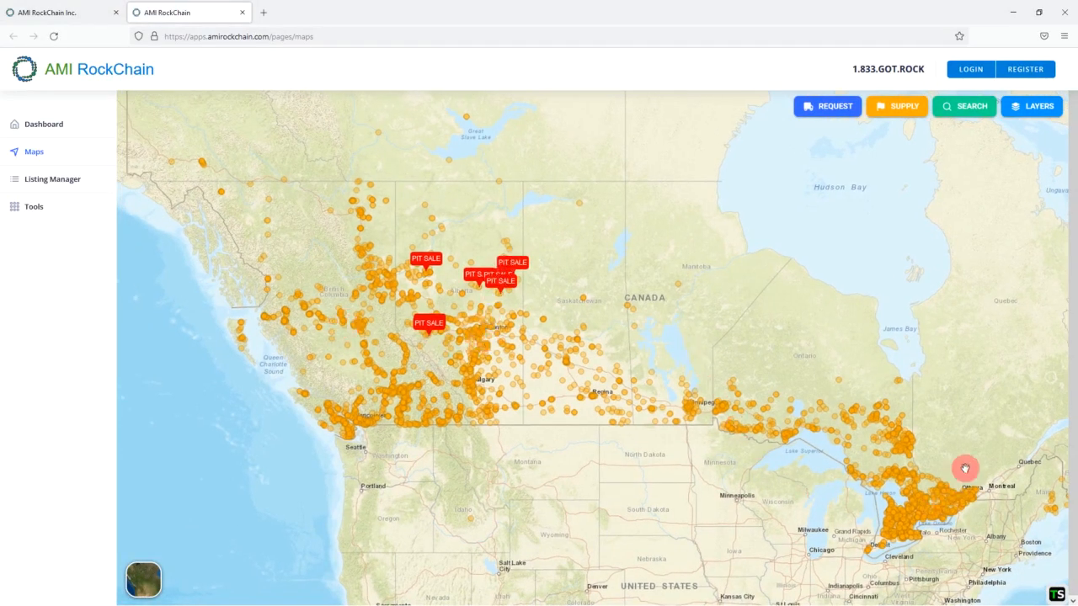
pyautogui.scroll(2, 537, 373)
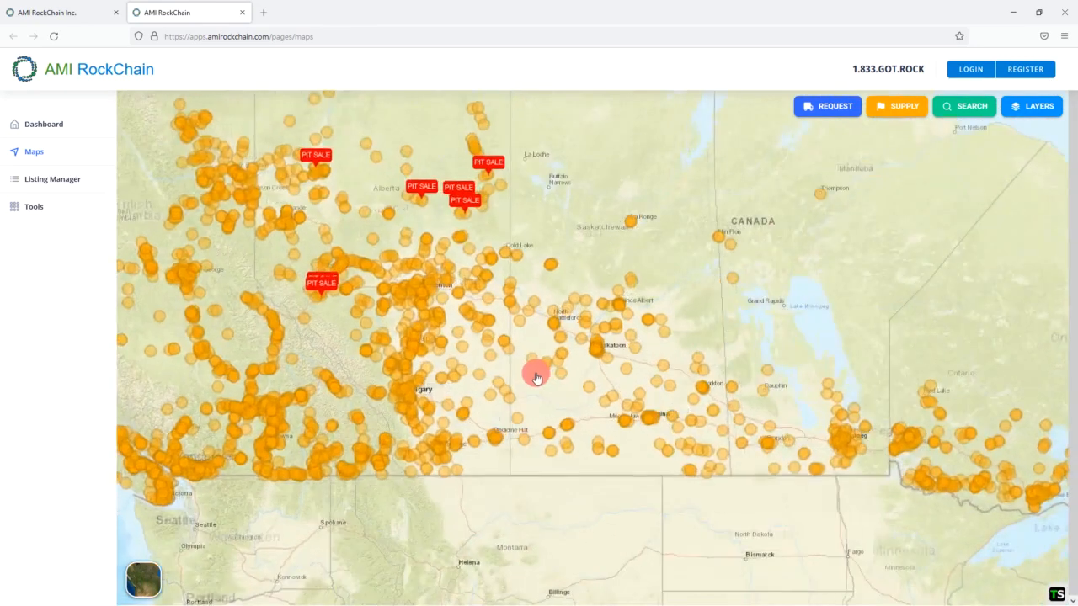
pyautogui.moveTo(584, 405); pyautogui.dragTo(585, 418)
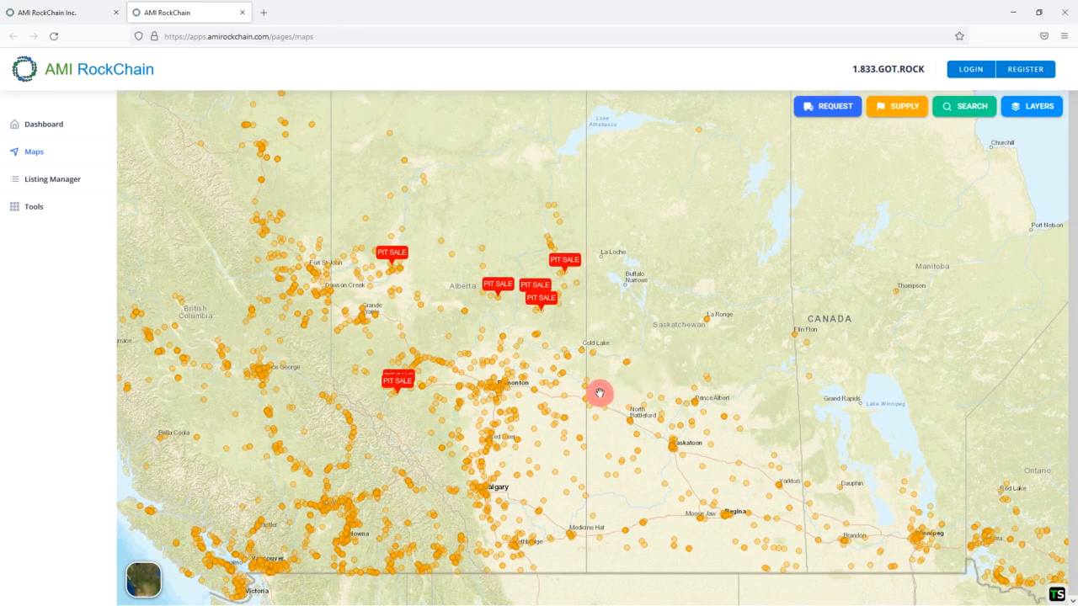
pyautogui.click(1014, 76)
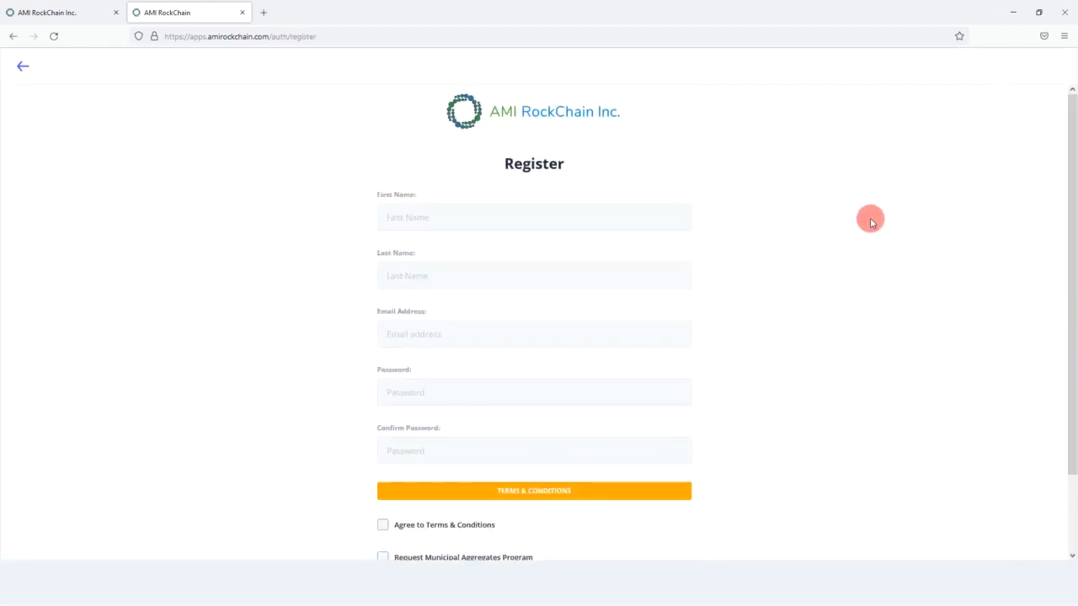
# - Enter the user's first and last name, e-mail address, and a matching password and confirmation
pyautogui.click(665, 217)
pyautogui.press('Tab')
pyautogui.press('Tab')
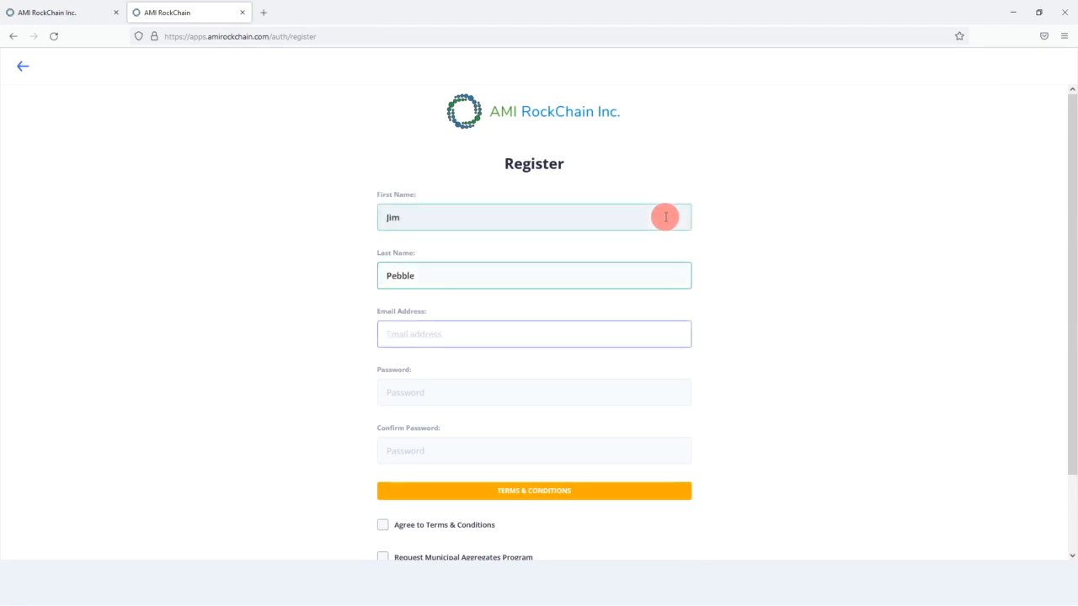
pyautogui.press('Tab')
pyautogui.write('•••••')
pyautogui.press('Tab')
pyautogui.write('•••••••')
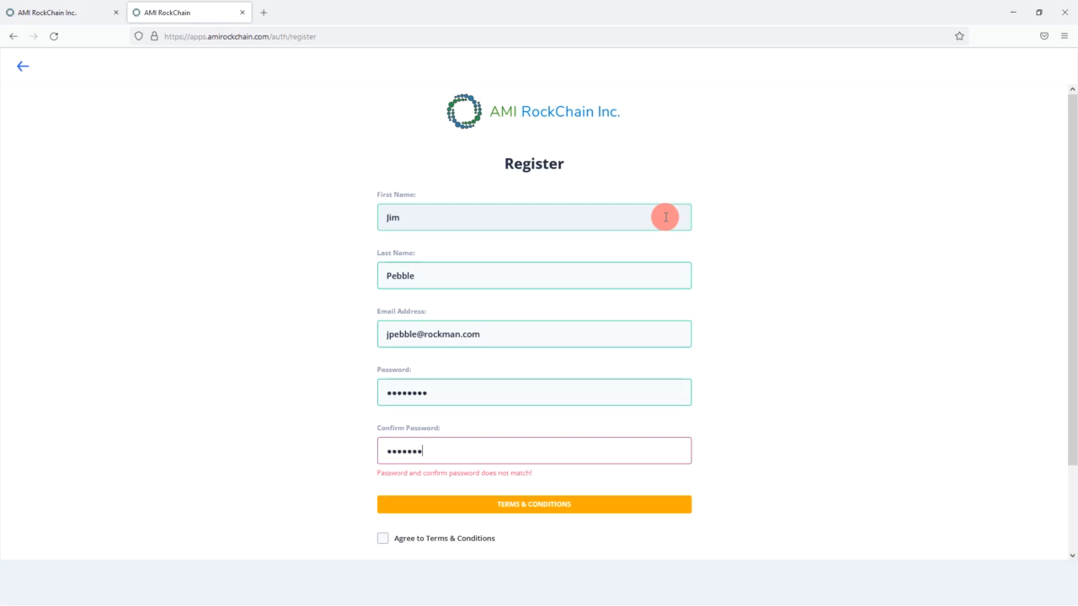
pyautogui.write('•')
pyautogui.scroll(-2, 665, 224)
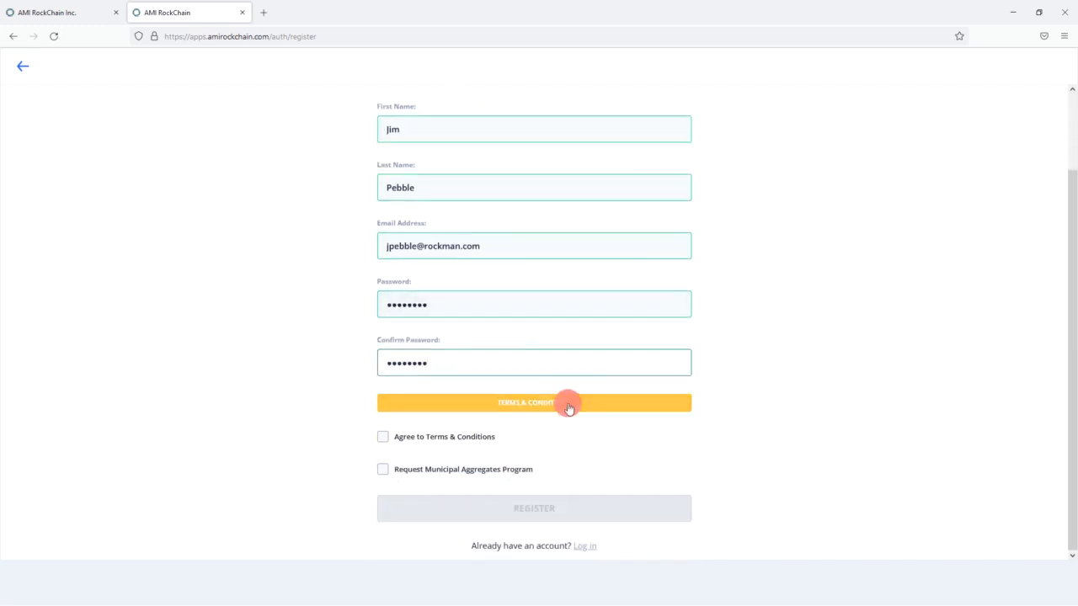
pyautogui.click(569, 408)
# - Read and close the Terms & Conditions, tick Agree, and submit the registration
pyautogui.moveTo(873, 184); pyautogui.dragTo(881, 459)
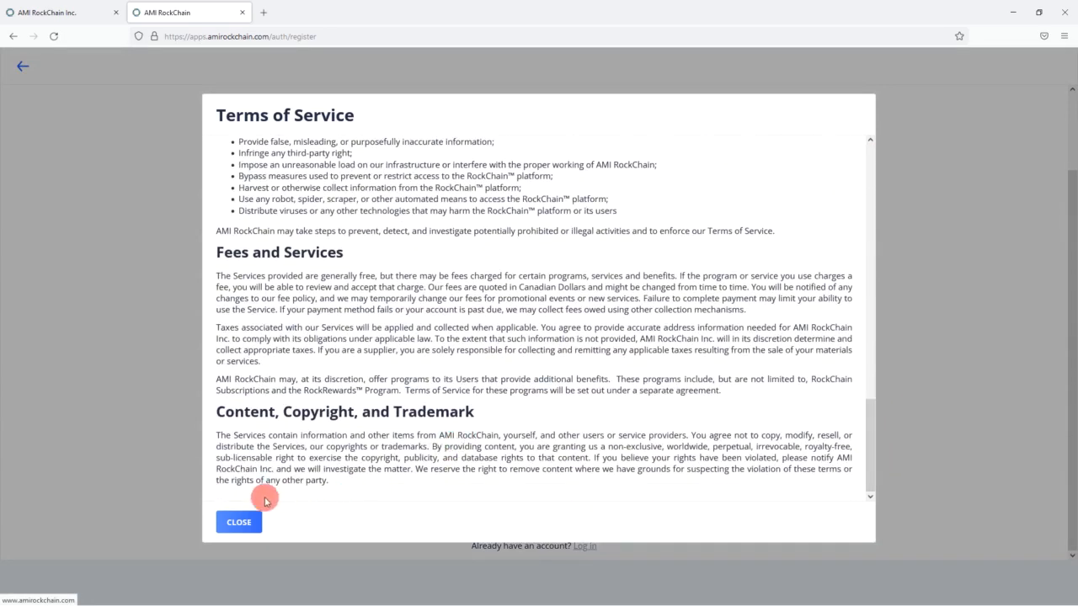
pyautogui.click(240, 520)
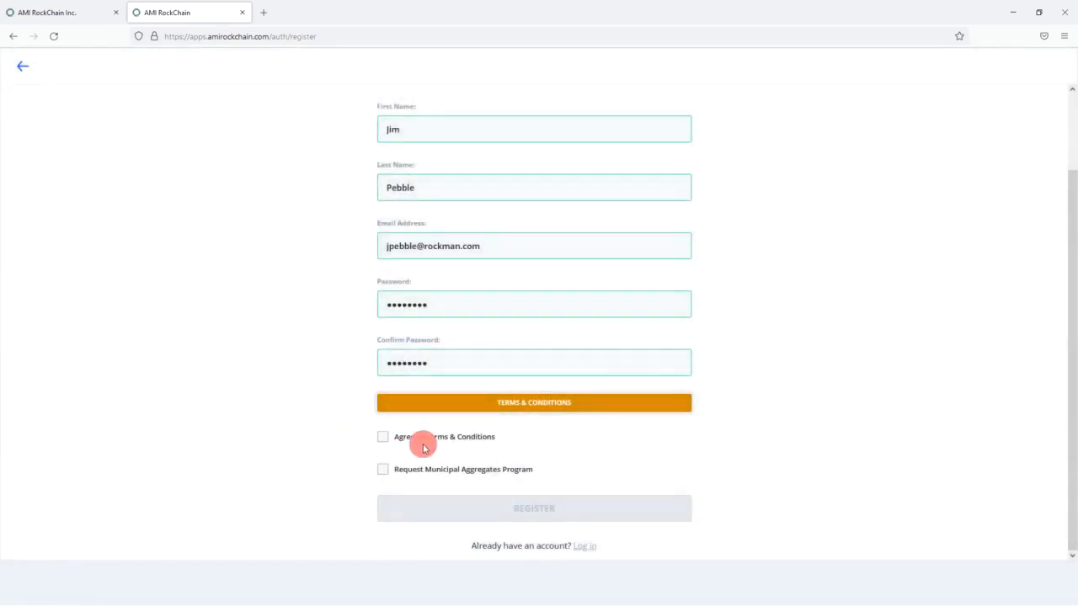
pyautogui.click(382, 439)
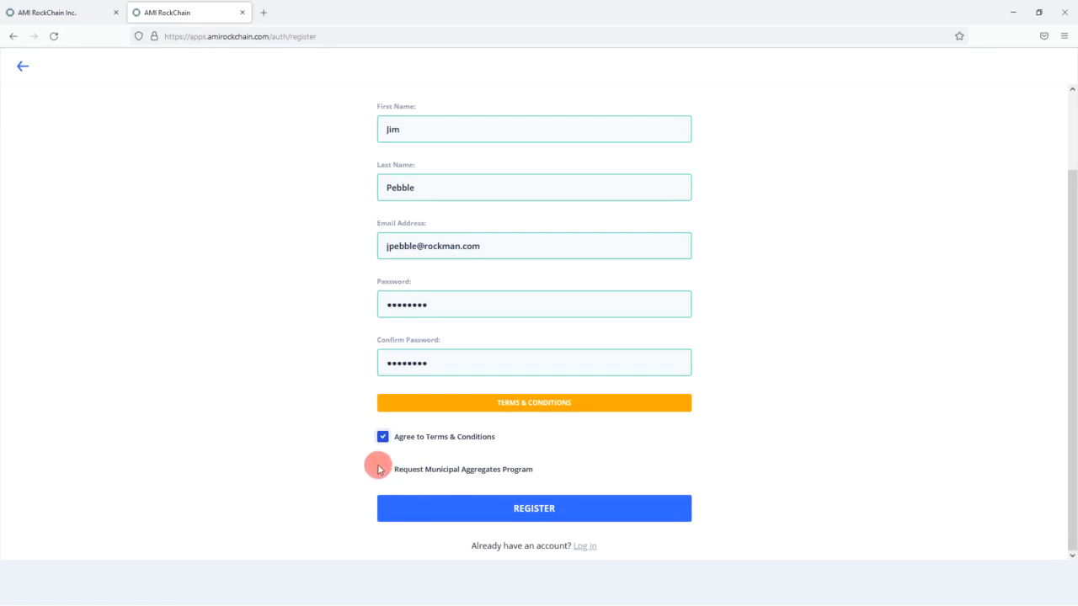
pyautogui.click(532, 508)
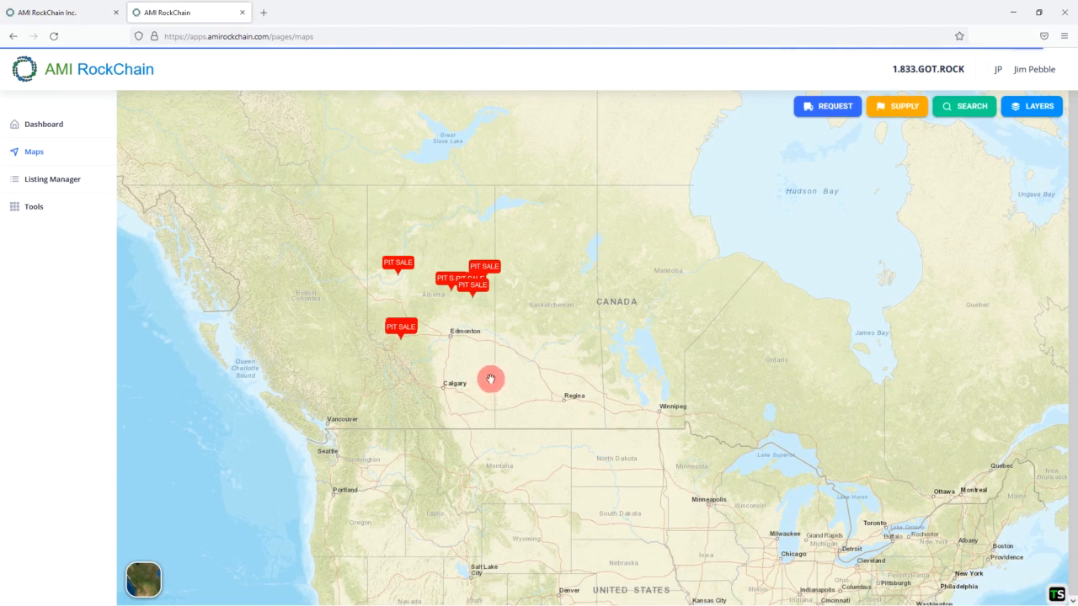
# - Choose Profile from the signed-in user's account menu
pyautogui.moveTo(573, 299); pyautogui.dragTo(576, 346)
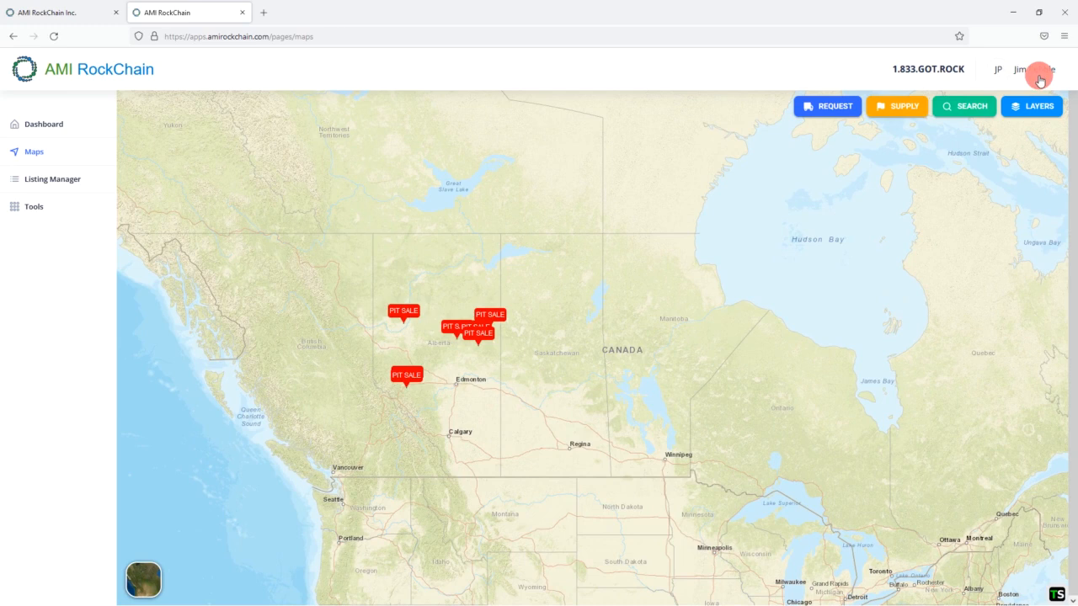
pyautogui.click(1004, 74)
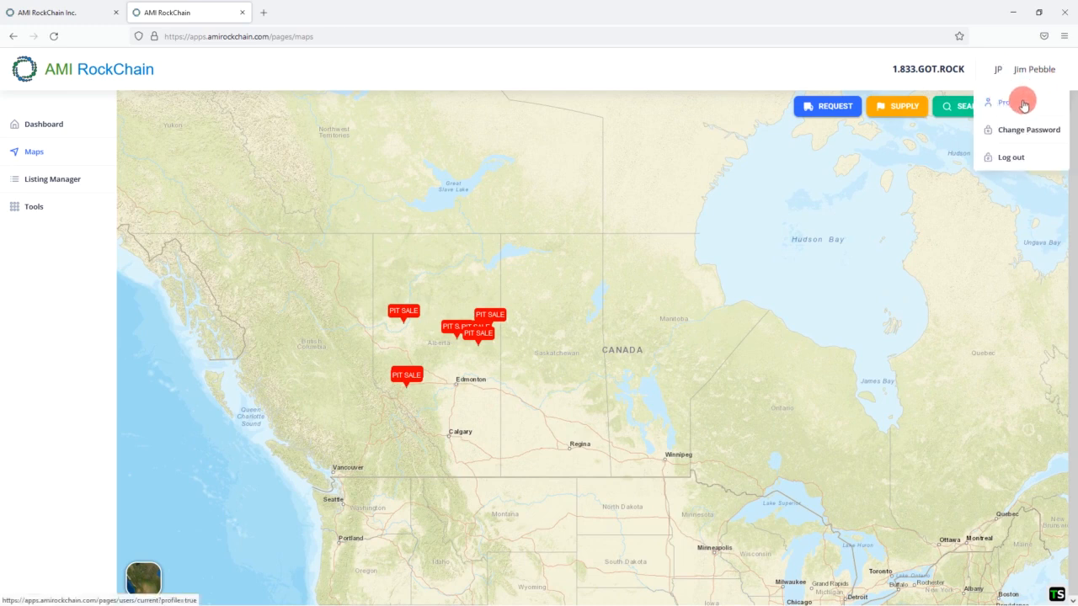
pyautogui.click(1022, 103)
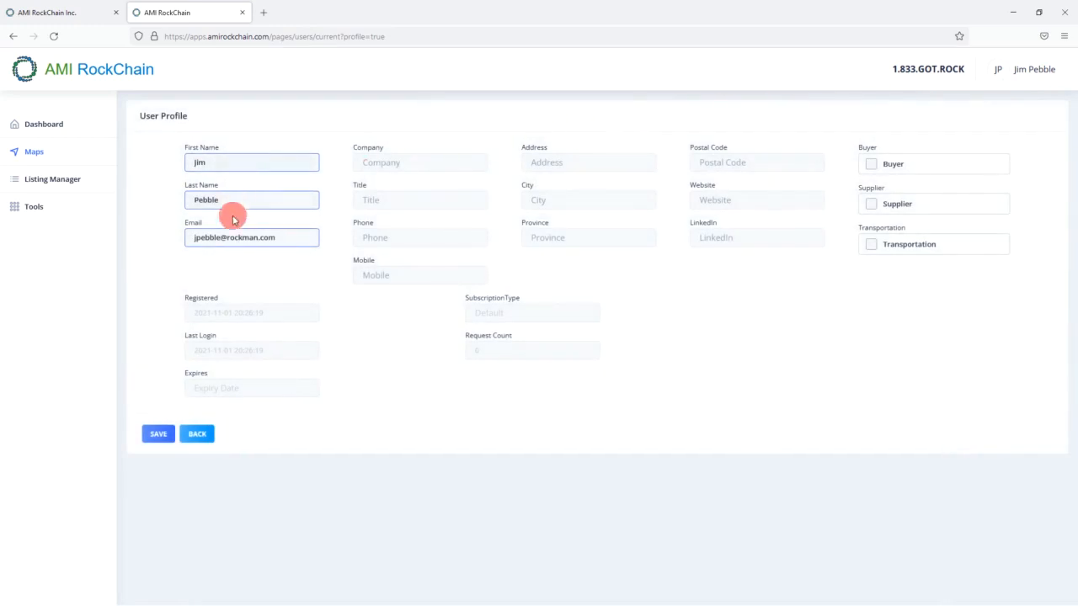
# - Enter company 'Rock Man', title 'Project Manager', and the phone number
pyautogui.click(402, 161)
pyautogui.write('Rock Man')
pyautogui.press('Tab')
pyautogui.write('Project Manager')
pyautogui.press('Tab')
pyautogui.press('Tab')
pyautogui.write('587')
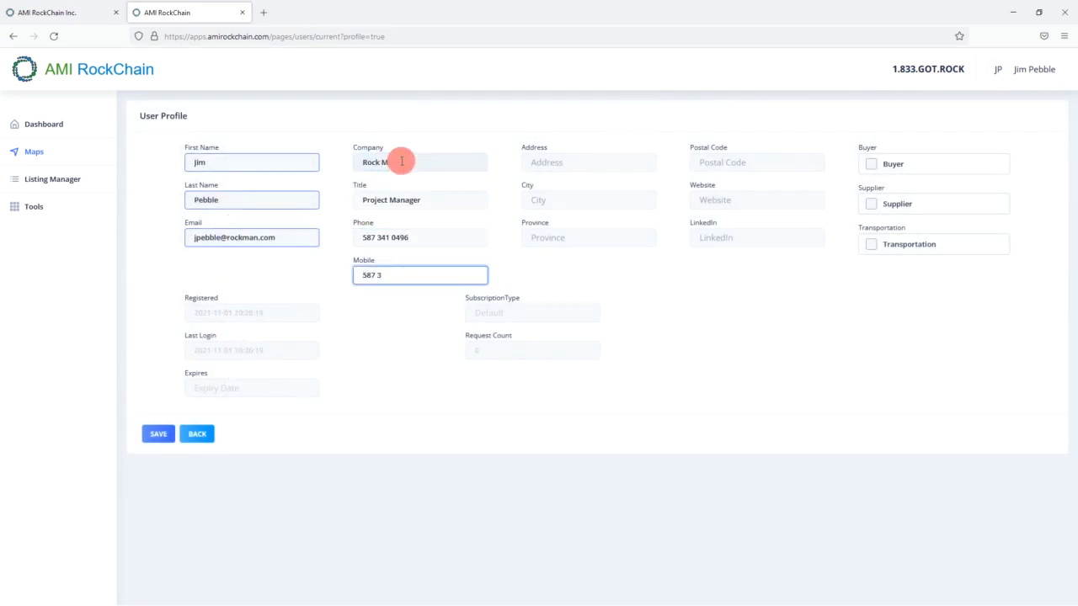
# - Fill in the Edmonton street address, province AB, postal code and company website, tick Buyer, and save
pyautogui.press('Tab')
pyautogui.press('Tab')
pyautogui.write('Edmonton')
pyautogui.press('Tab')
pyautogui.write('AB')
pyautogui.press('Tab')
pyautogui.write('T6E 6T7')
pyautogui.press('Tab')
pyautogui.write('rockman.com')
pyautogui.press('Tab')
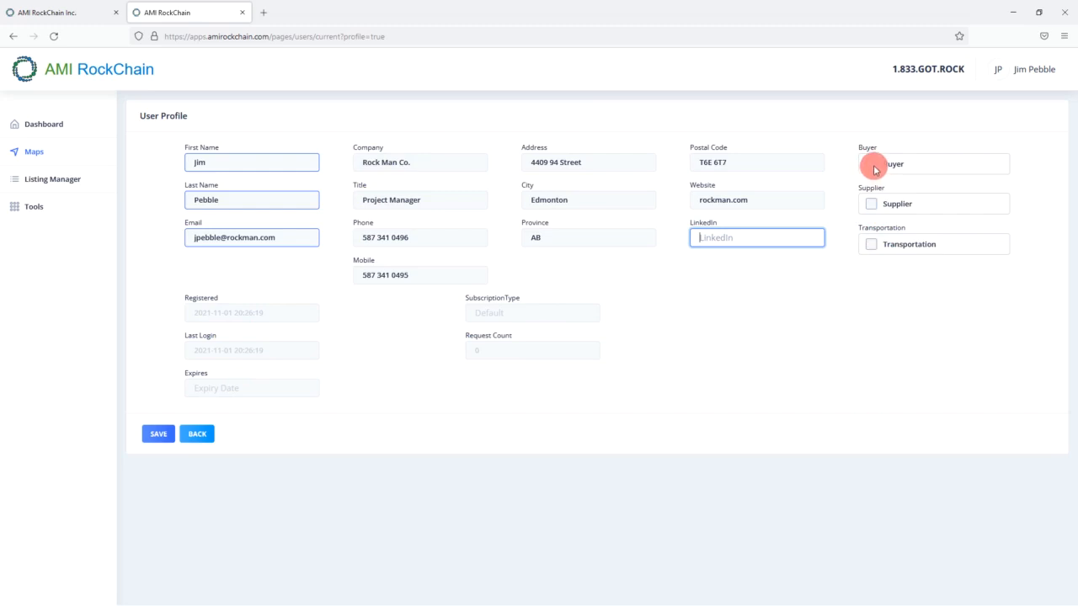
pyautogui.click(873, 164)
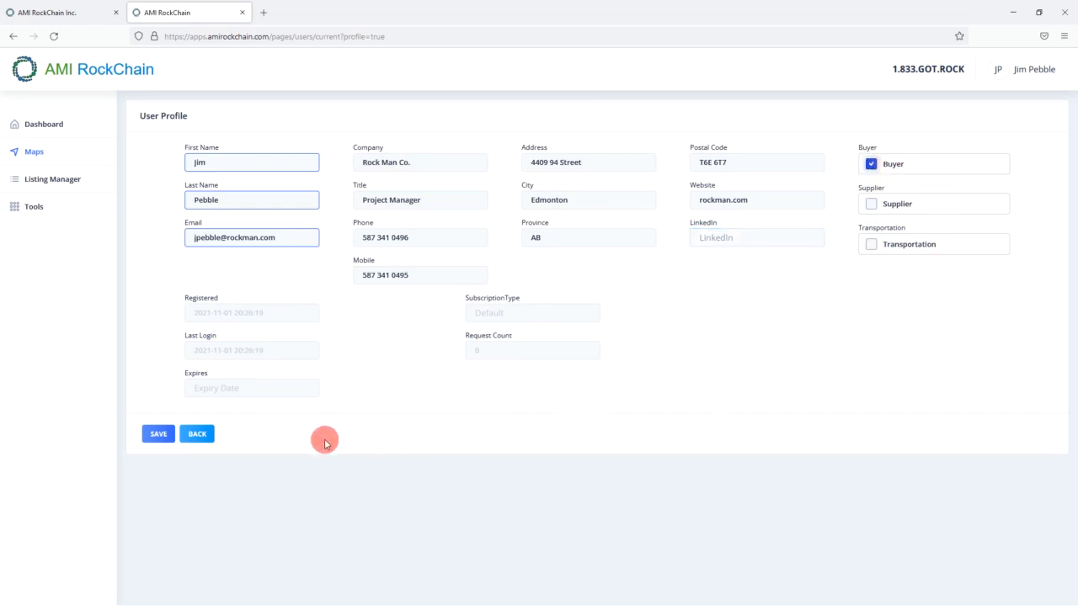
pyautogui.click(164, 438)
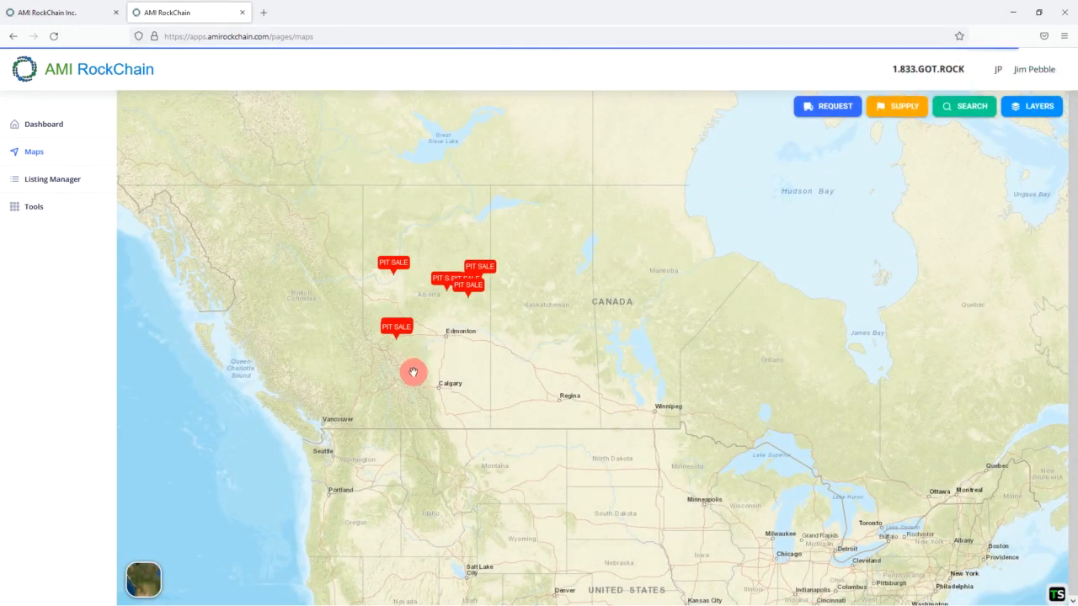
# - Zoom near Edmonton and turn on the Counties layer, leaving Township Grids off
pyautogui.moveTo(434, 338); pyautogui.dragTo(458, 335)
pyautogui.scroll(1, 451, 357)
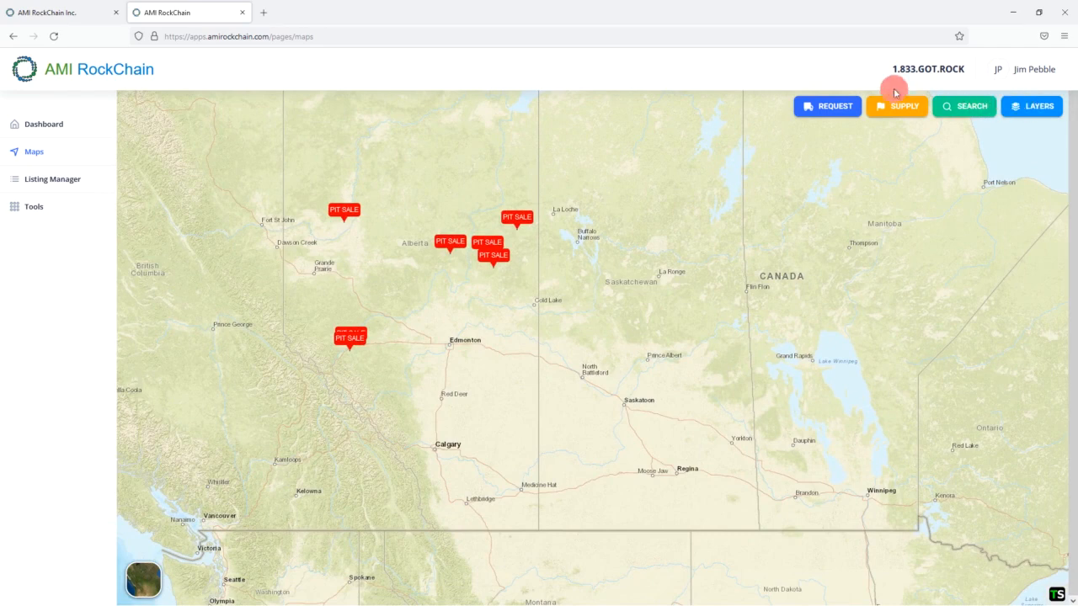
pyautogui.click(1052, 114)
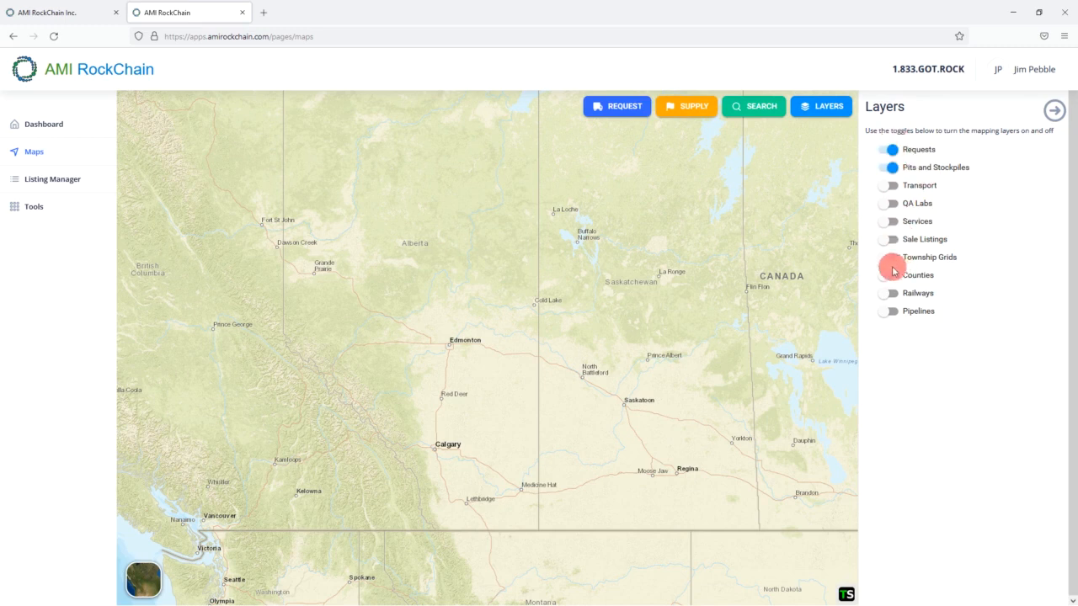
pyautogui.click(889, 277)
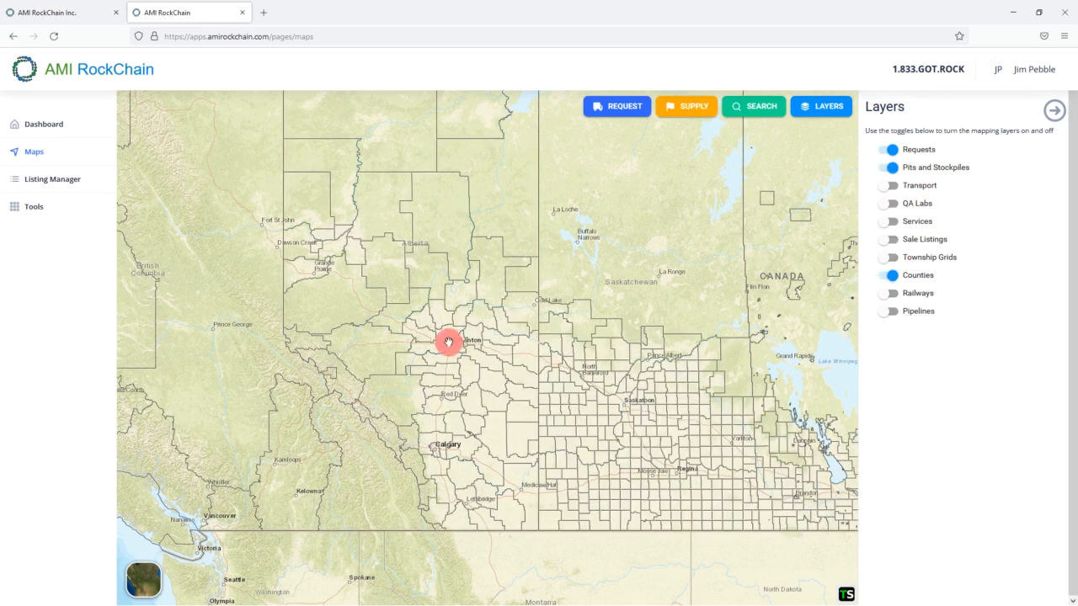
pyautogui.scroll(2, 460, 339)
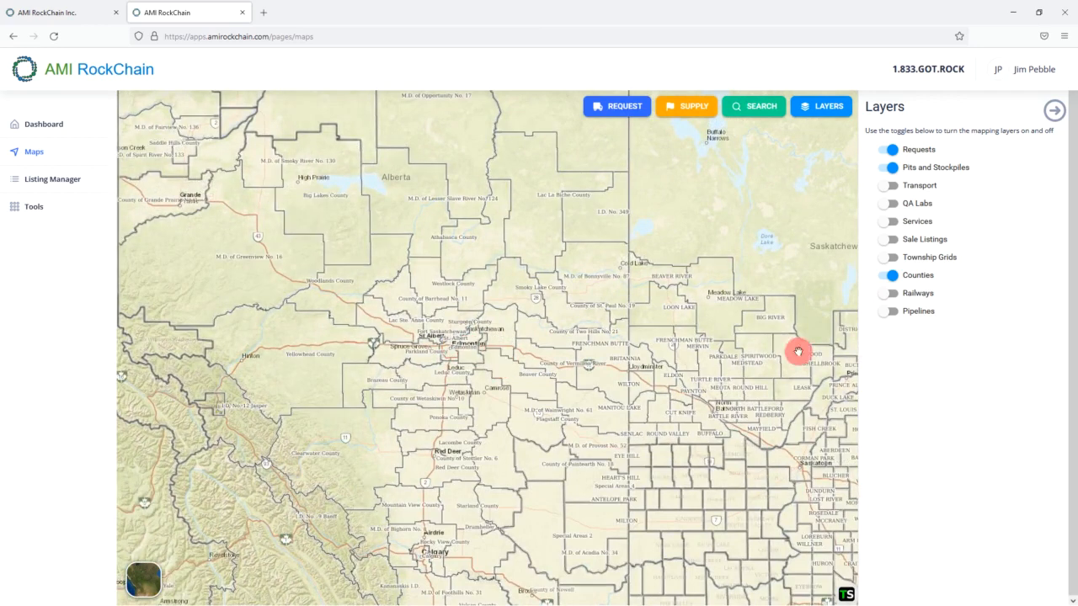
pyautogui.click(892, 258)
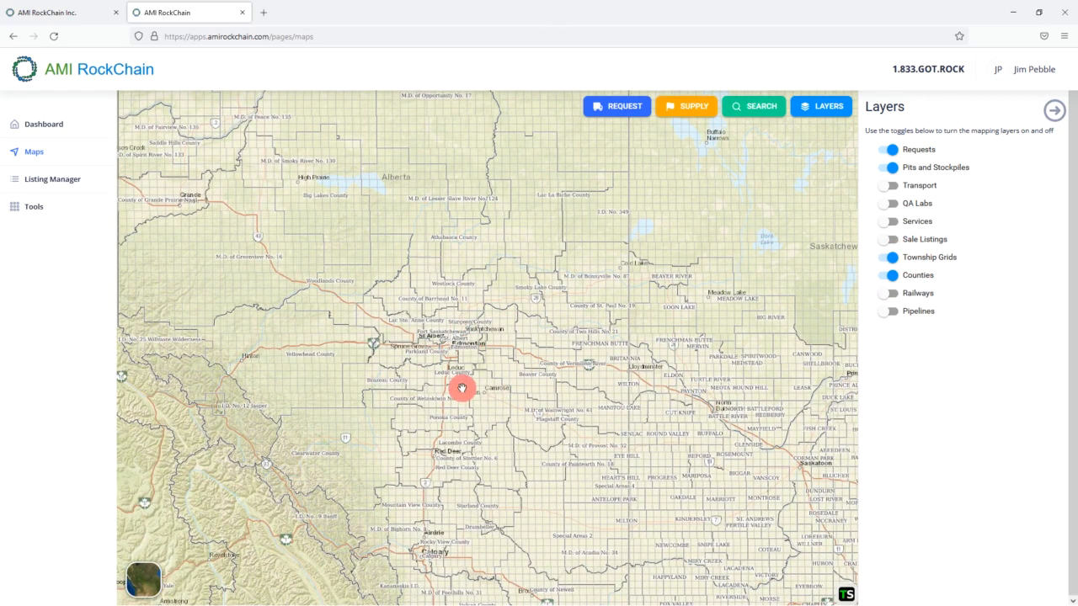
pyautogui.click(887, 256)
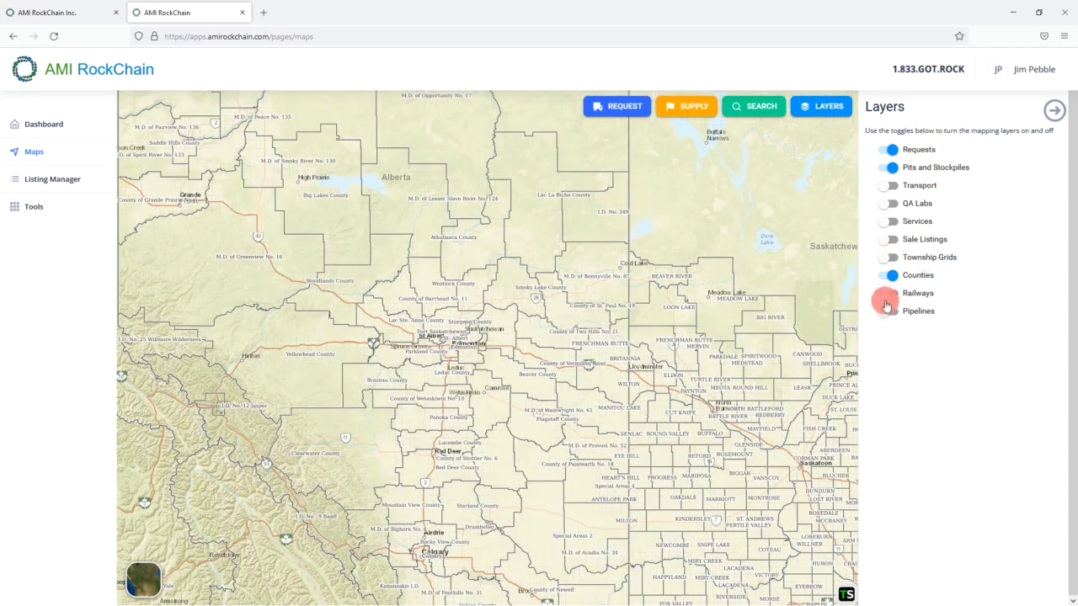
pyautogui.click(1058, 112)
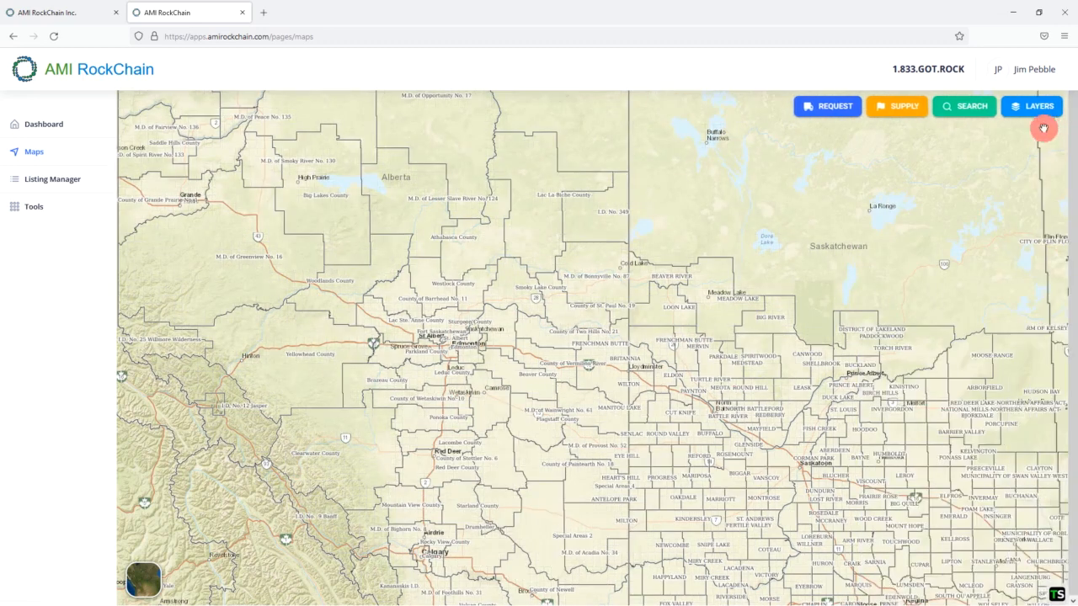
# - Search the place name 'Stettler AB' and centre the map on Stettler
pyautogui.click(974, 110)
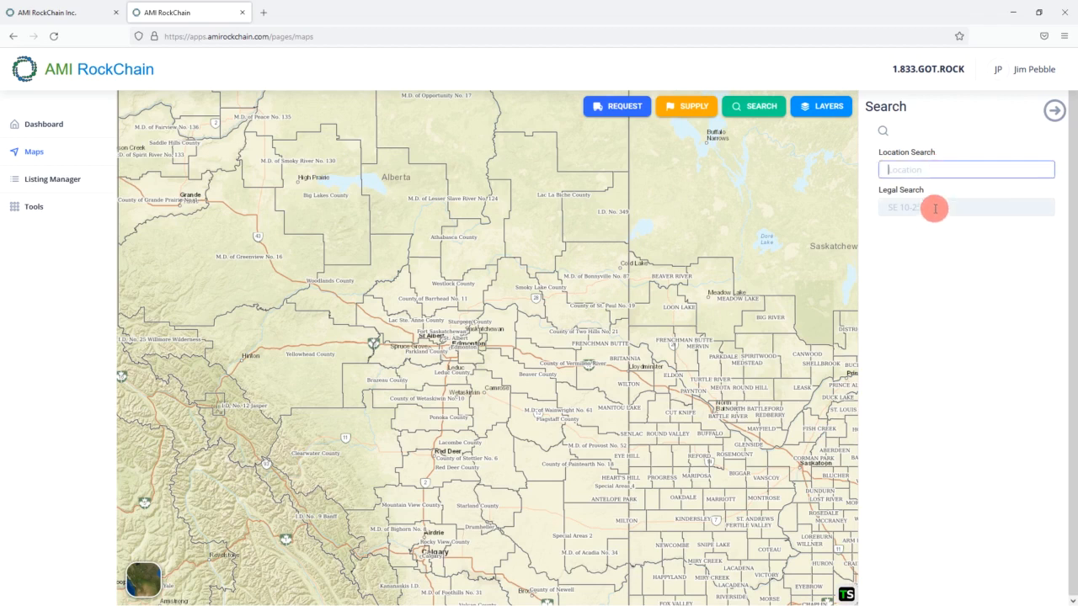
pyautogui.click(933, 207)
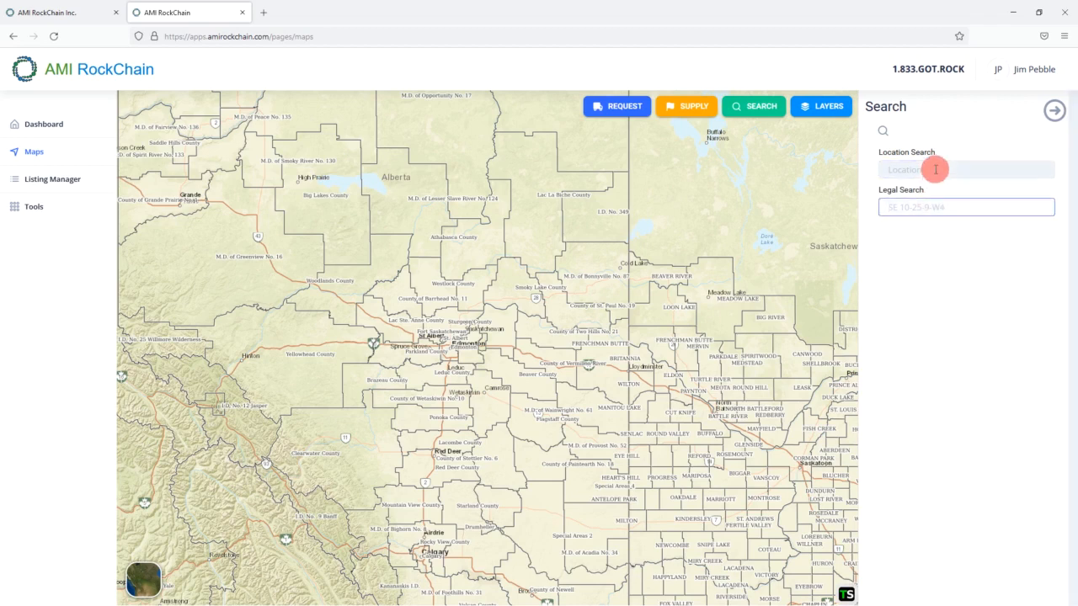
pyautogui.click(935, 169)
pyautogui.write('Stettler AB')
pyautogui.press('Return')
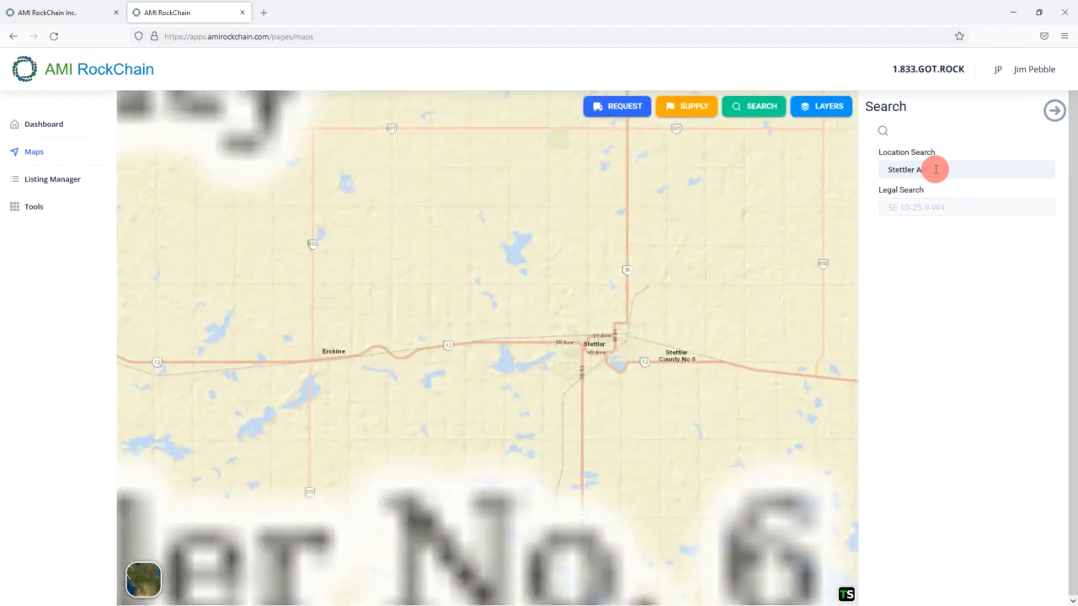
pyautogui.moveTo(546, 260); pyautogui.dragTo(587, 361)
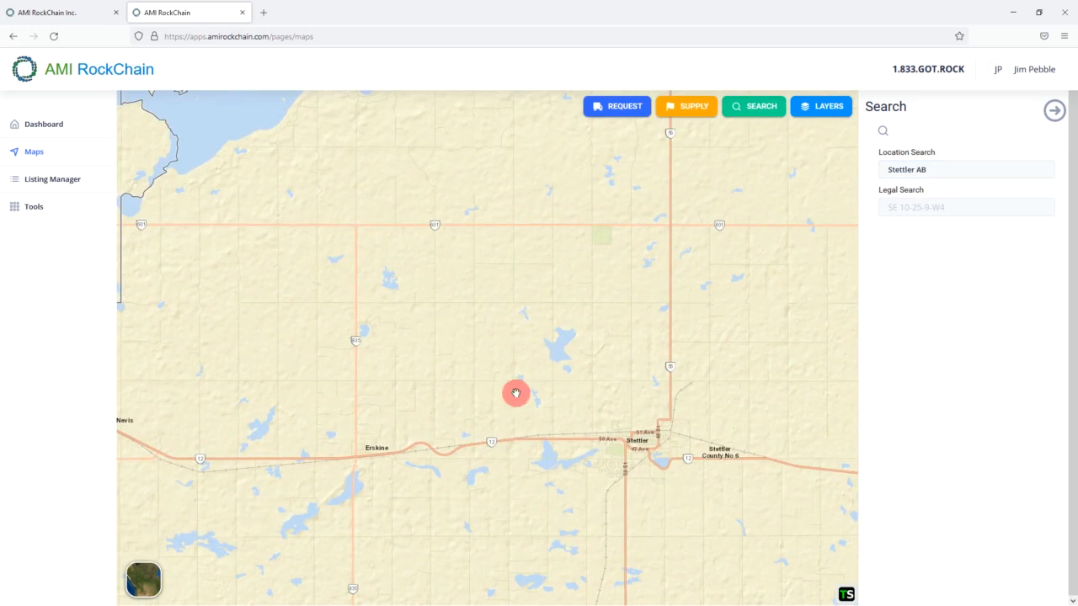
# - Switch to the satellite basemap, zoom in just south of Erskine, and close the Search panel
pyautogui.click(137, 582)
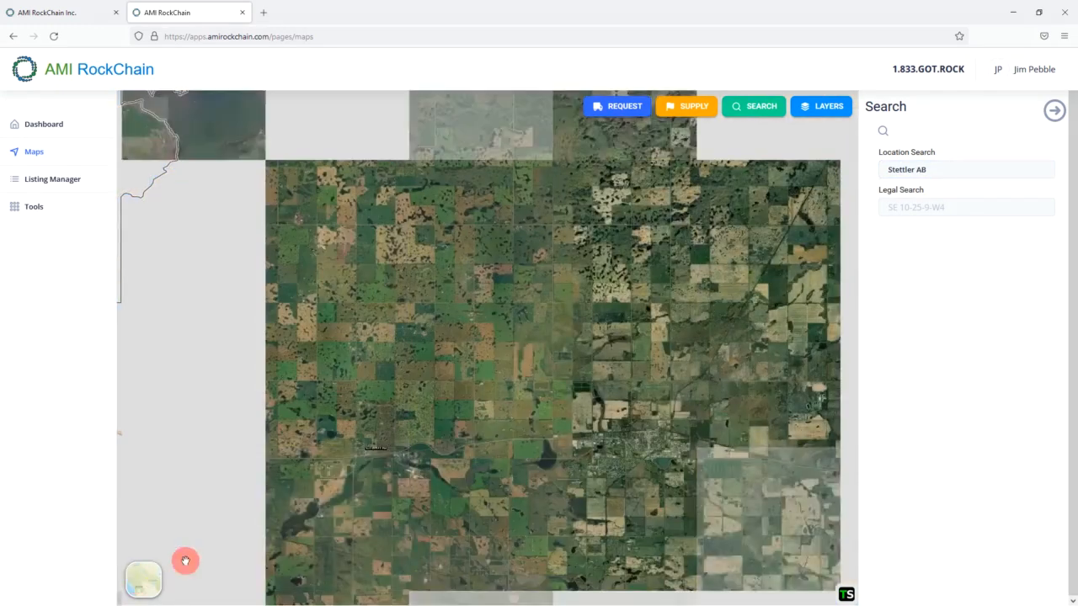
pyautogui.moveTo(457, 447); pyautogui.dragTo(506, 446)
pyautogui.scroll(3, 460, 395)
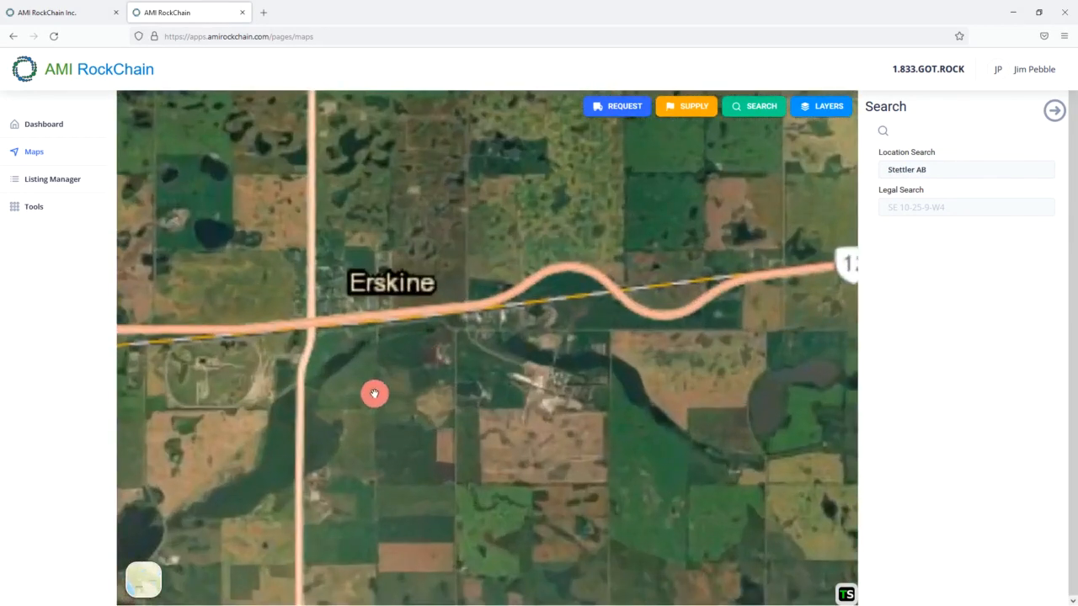
pyautogui.moveTo(375, 393); pyautogui.dragTo(547, 354)
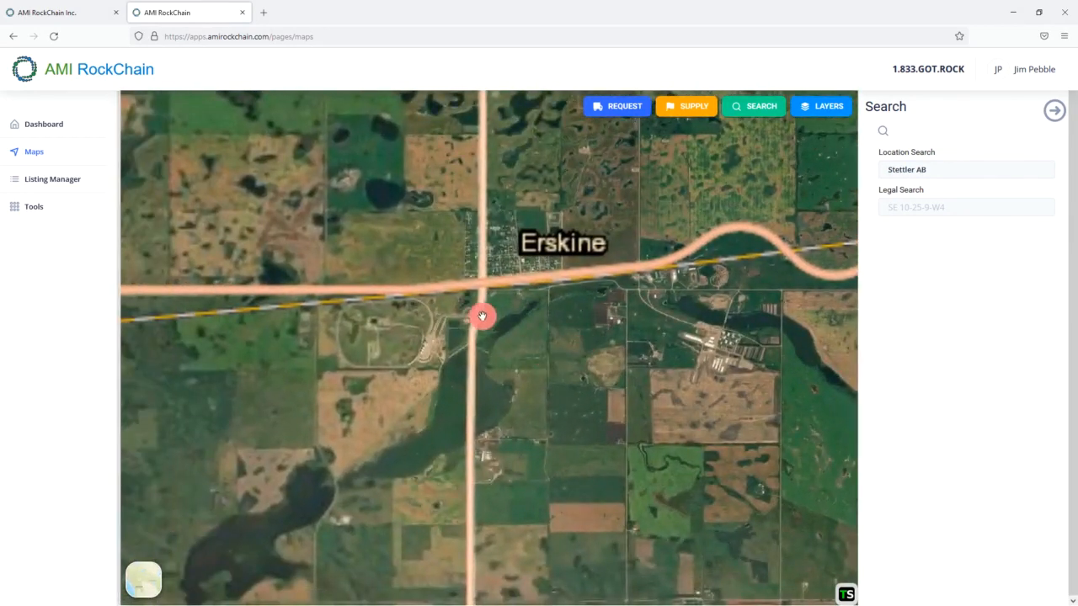
pyautogui.scroll(2, 481, 315)
pyautogui.moveTo(471, 340); pyautogui.dragTo(573, 262)
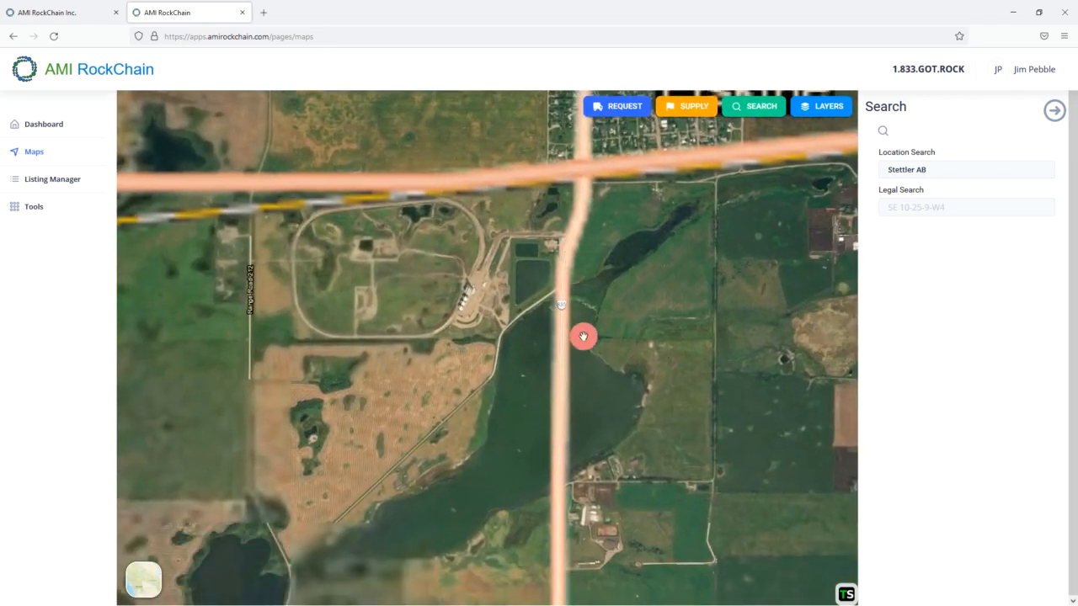
pyautogui.moveTo(614, 330); pyautogui.dragTo(556, 334)
pyautogui.moveTo(601, 412); pyautogui.dragTo(614, 474)
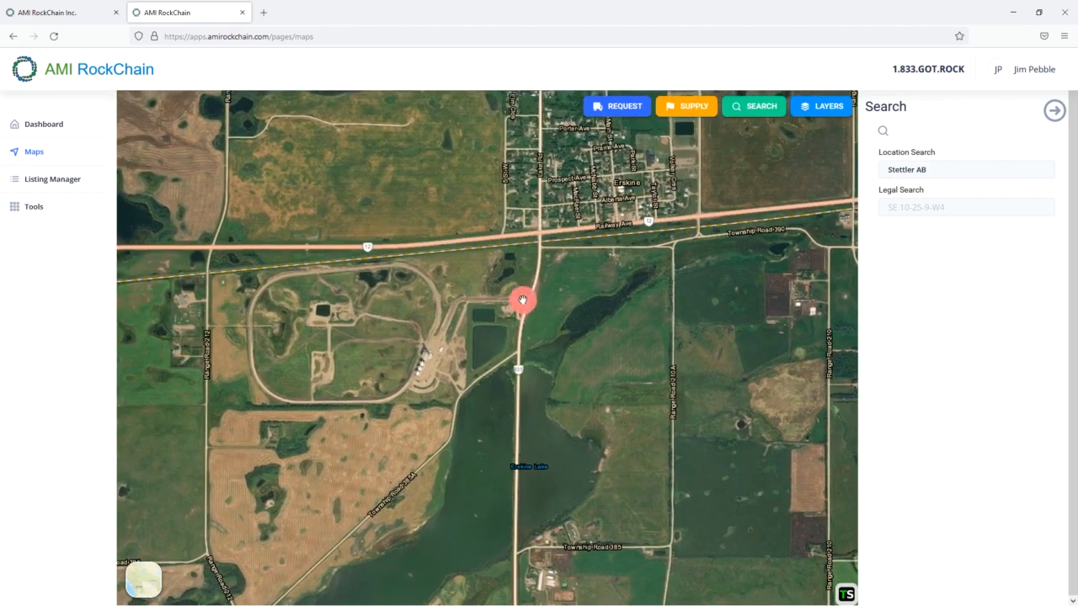
pyautogui.scroll(3, 522, 300)
pyautogui.moveTo(525, 296); pyautogui.dragTo(546, 360)
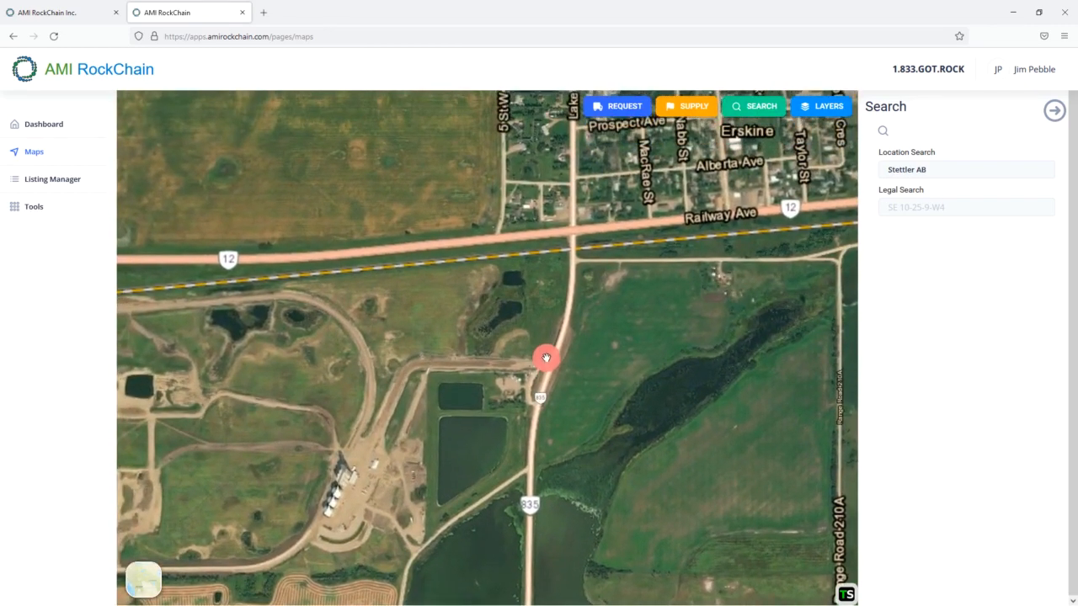
pyautogui.click(1053, 110)
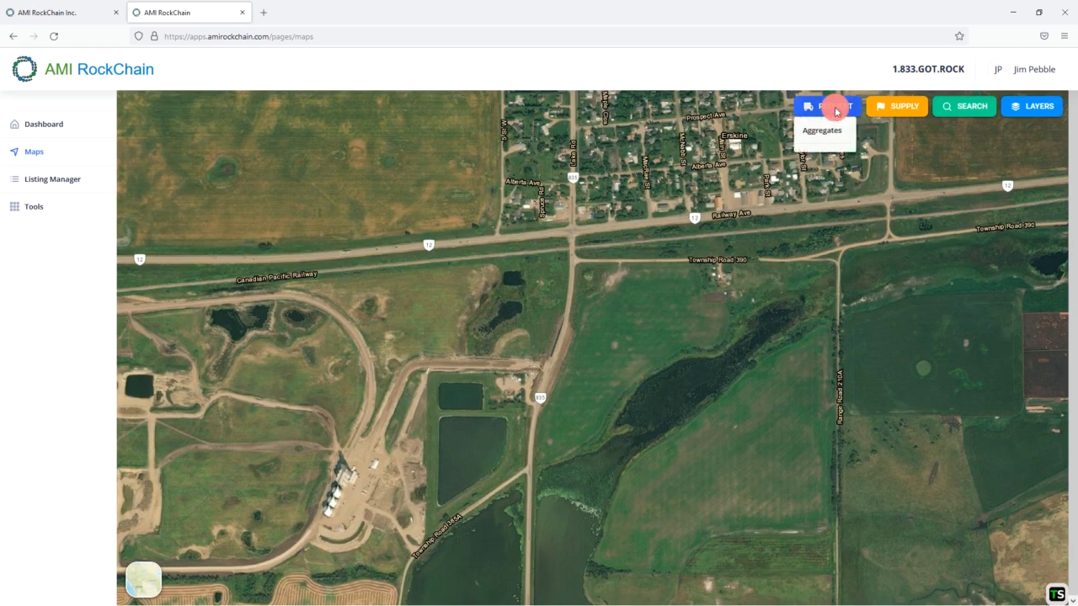
# - Start an Aggregates request with a single delivery location and drop a pin near Erskine
pyautogui.click(829, 110)
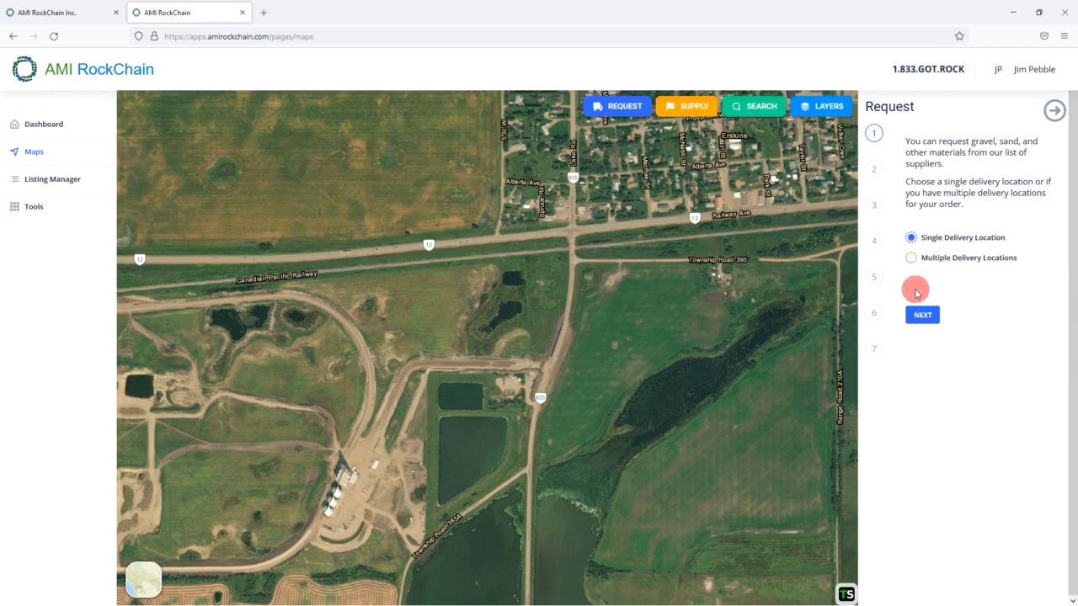
pyautogui.click(918, 317)
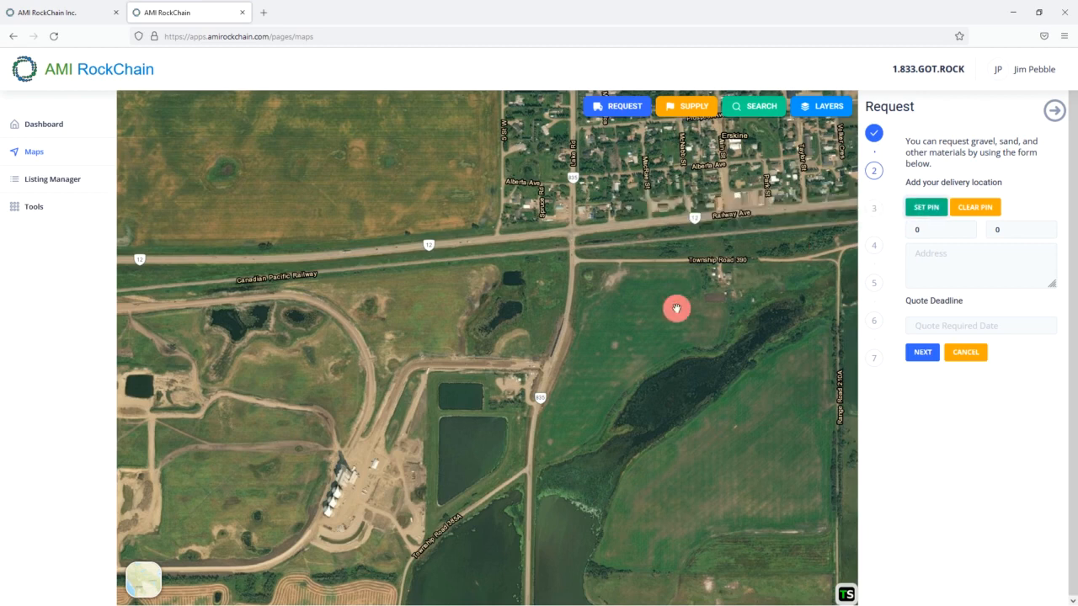
pyautogui.moveTo(534, 351); pyautogui.dragTo(676, 321)
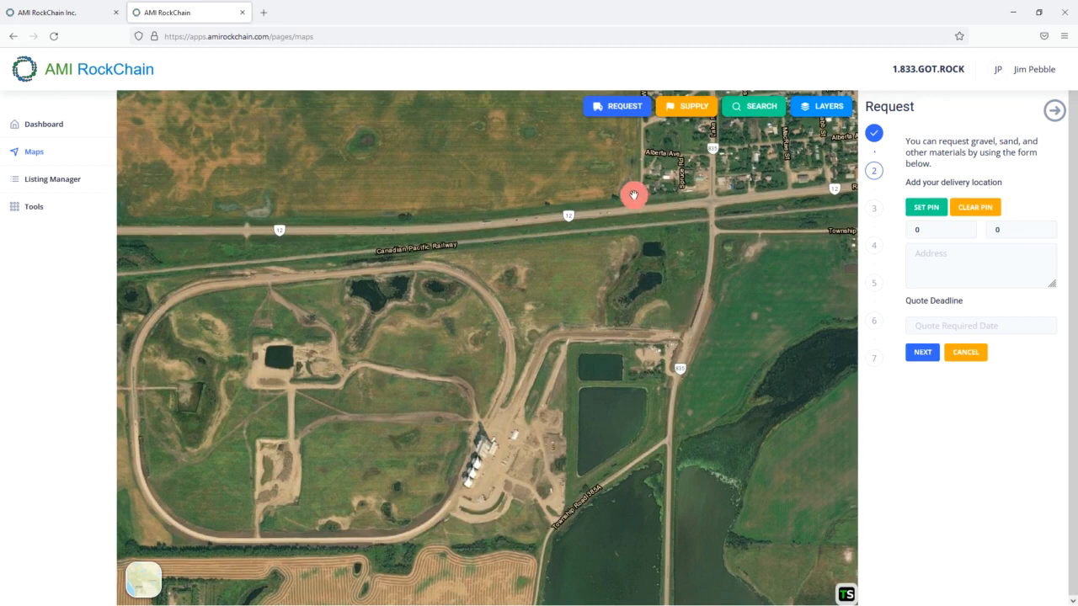
pyautogui.click(634, 196)
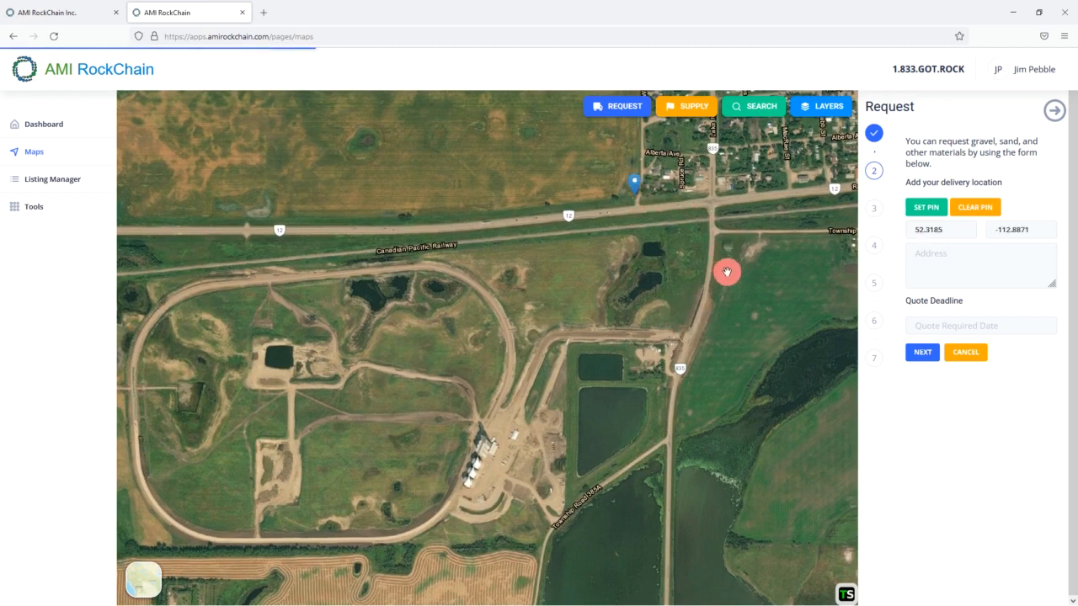
pyautogui.moveTo(691, 222); pyautogui.dragTo(681, 356)
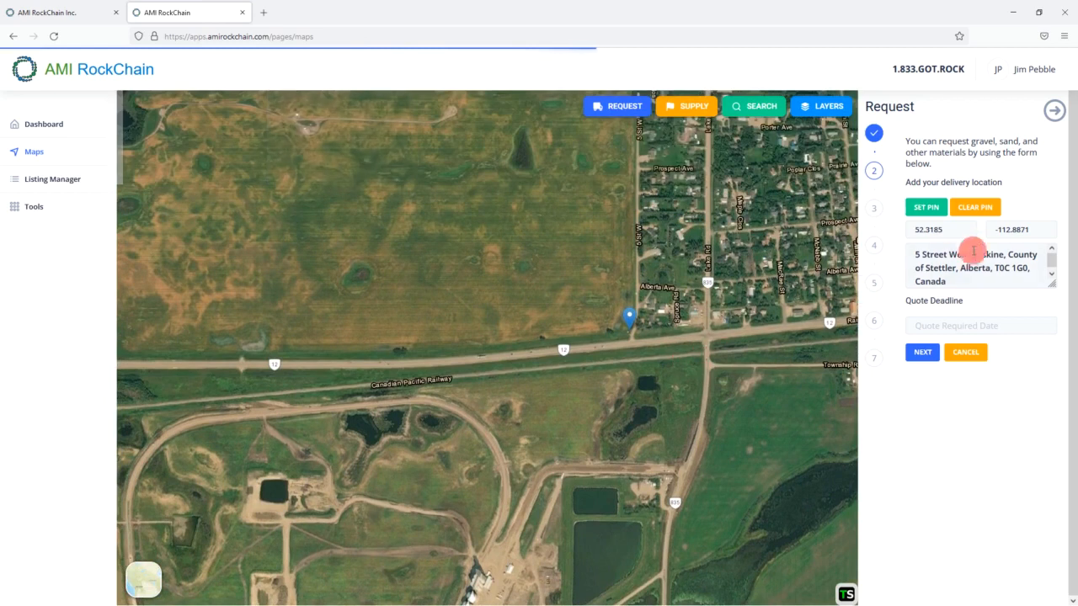
pyautogui.click(1049, 261)
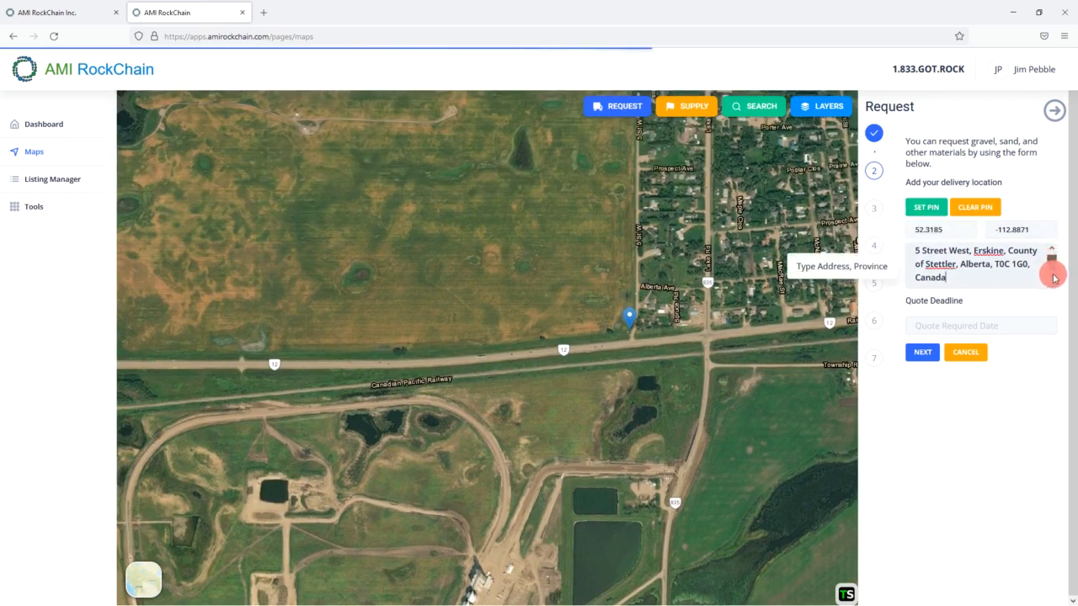
pyautogui.moveTo(1055, 292); pyautogui.dragTo(1059, 302)
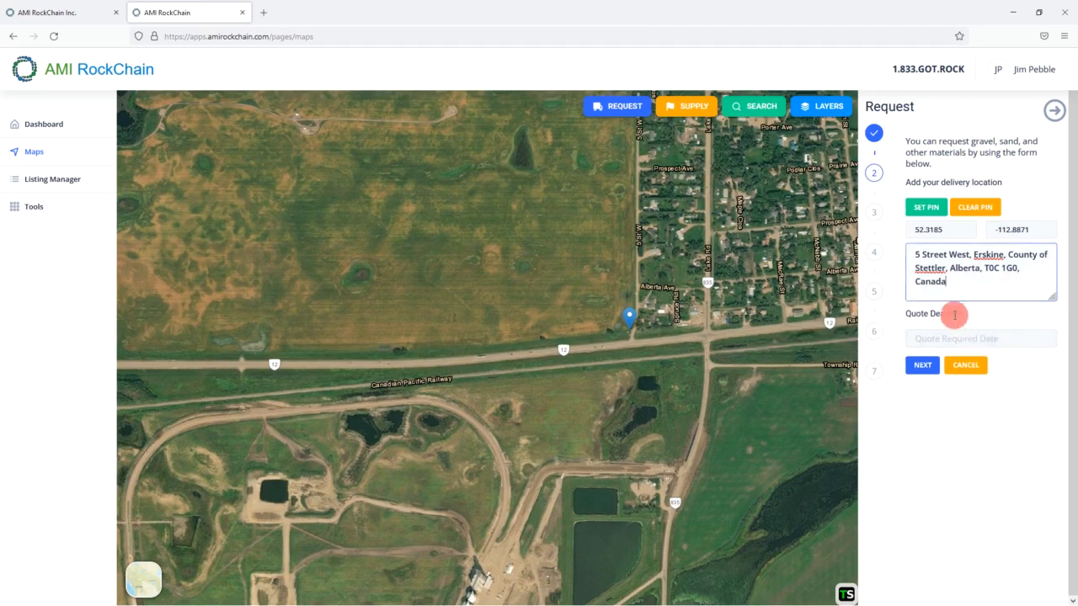
# - Drag the delivery pin onto Highway 835, at 52.3144, -112.8859
pyautogui.moveTo(656, 426); pyautogui.dragTo(604, 345)
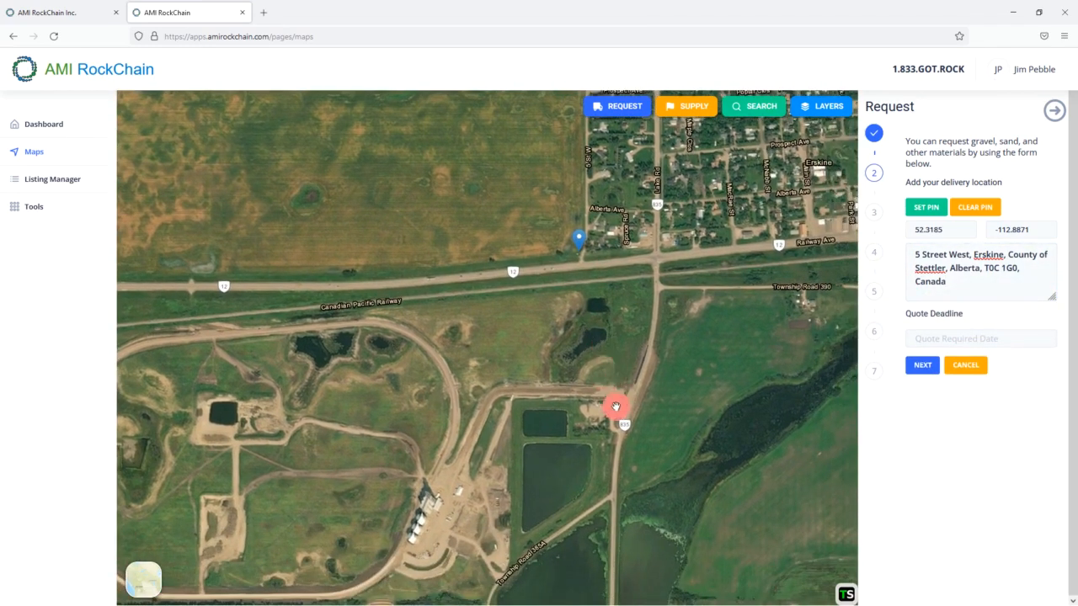
pyautogui.moveTo(579, 246); pyautogui.dragTo(619, 409)
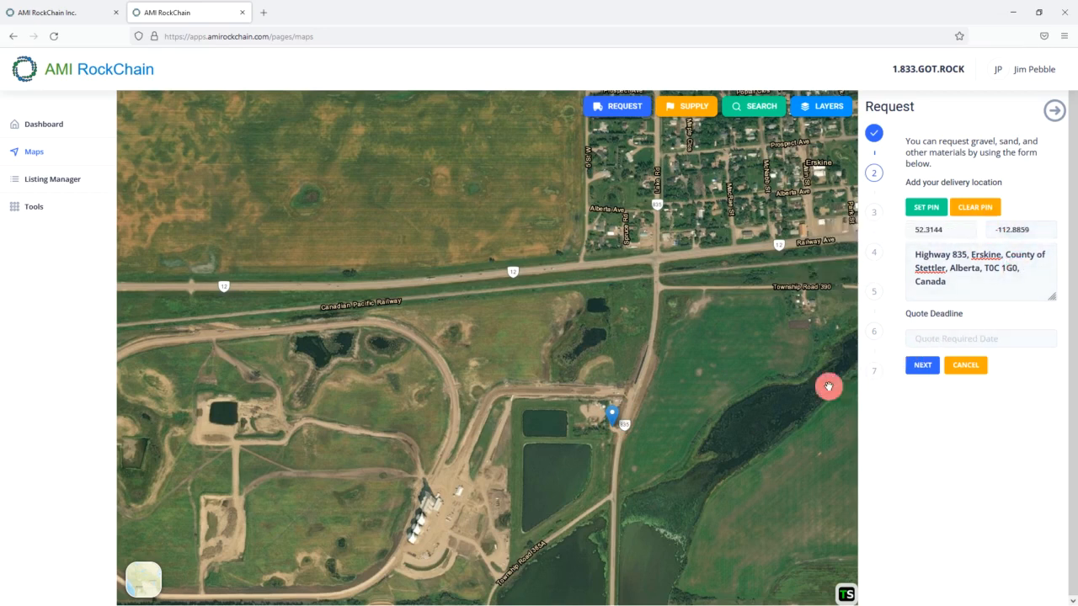
pyautogui.moveTo(705, 404); pyautogui.dragTo(736, 337)
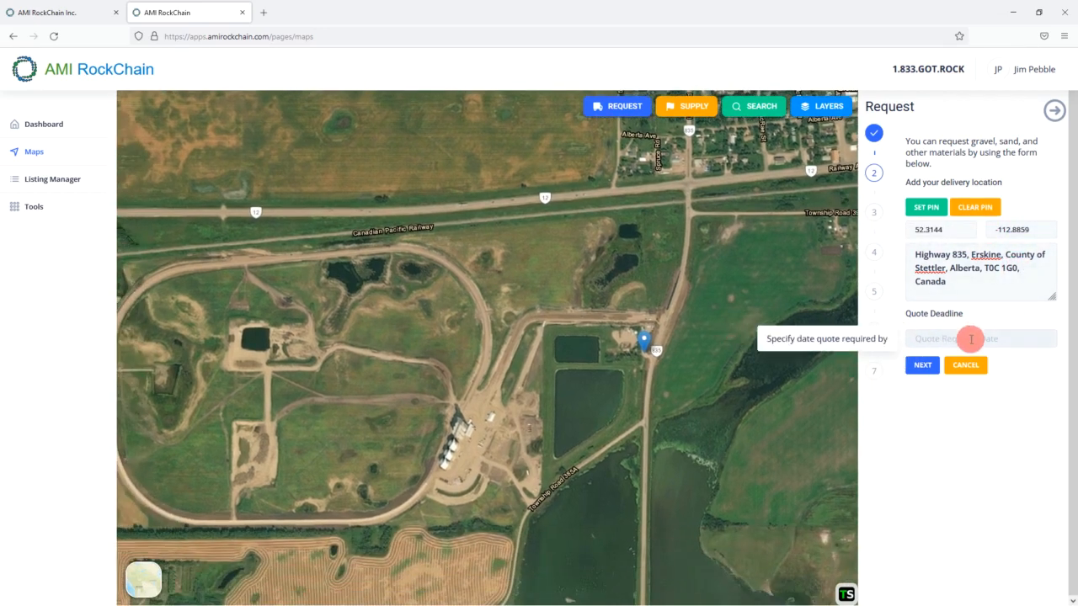
# - Choose 12 November 2021 in the Quote Deadline calendar and proceed to the next step
pyautogui.click(971, 339)
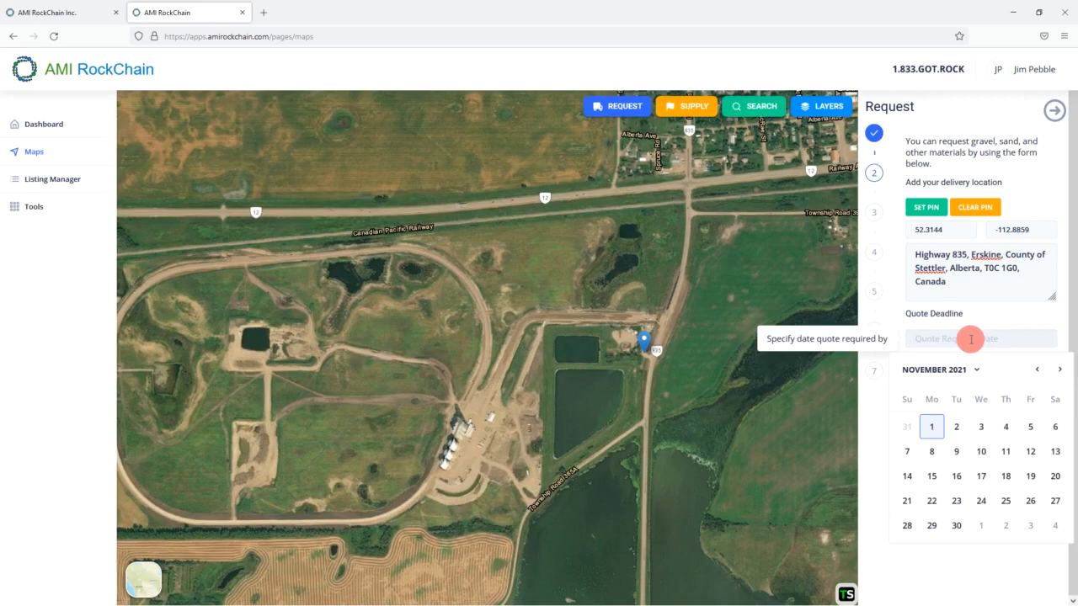
pyautogui.click(1031, 455)
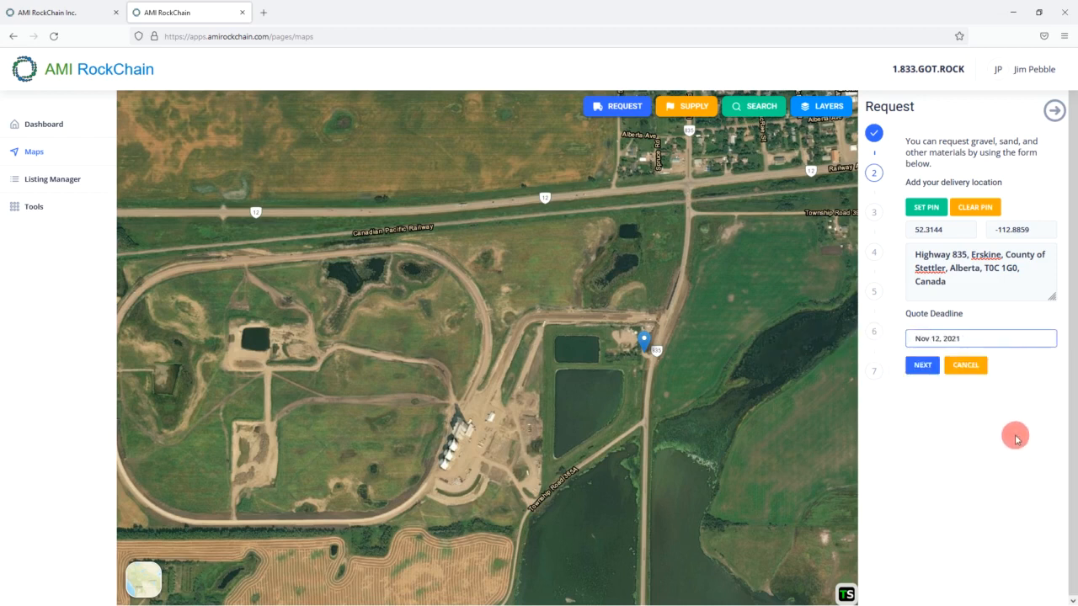
pyautogui.click(920, 371)
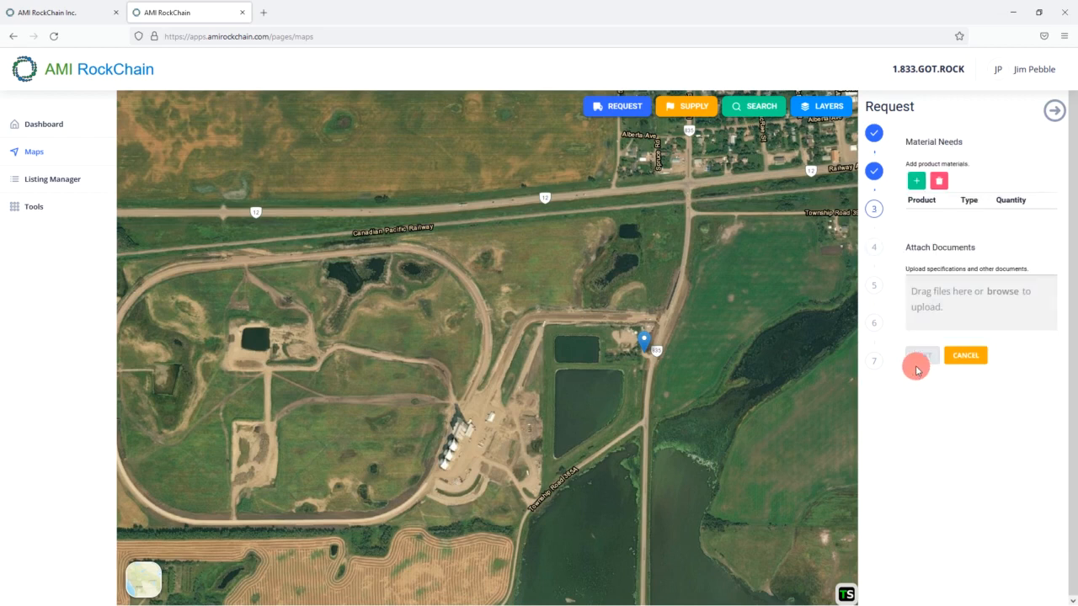
# - Start a new material item as Gravel, Road Crush with the Alberta Transportation specification
pyautogui.click(918, 183)
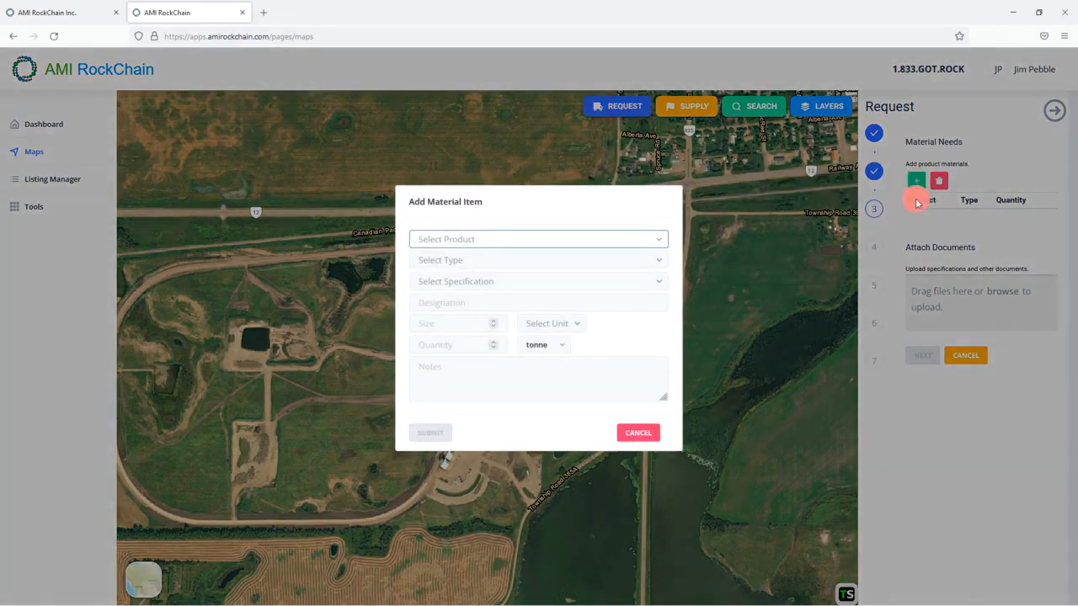
pyautogui.click(599, 246)
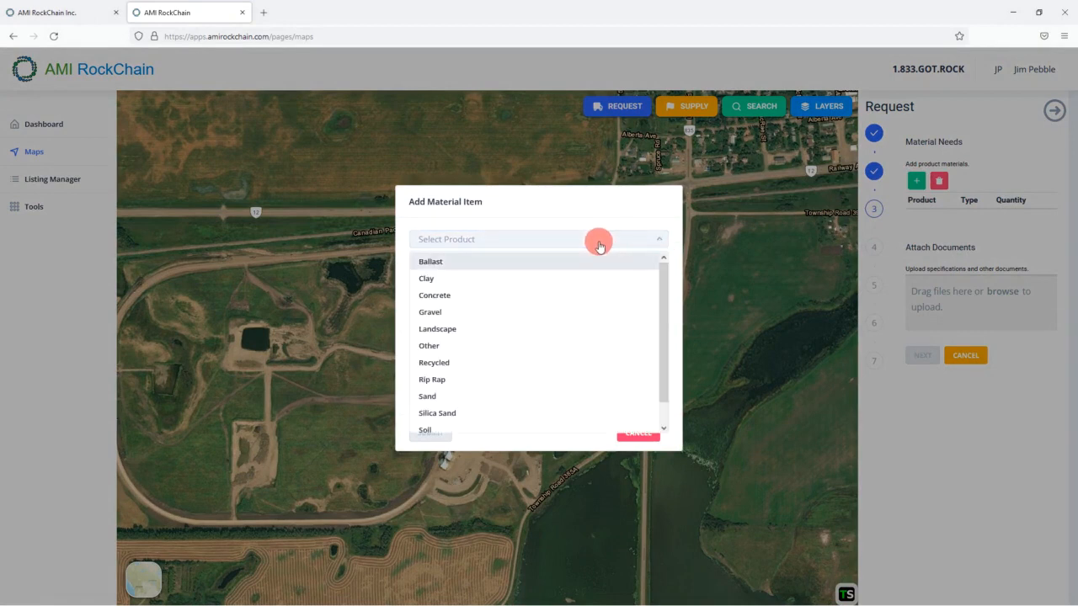
pyautogui.scroll(-1, 571, 317)
pyautogui.scroll(1, 571, 317)
pyautogui.click(571, 319)
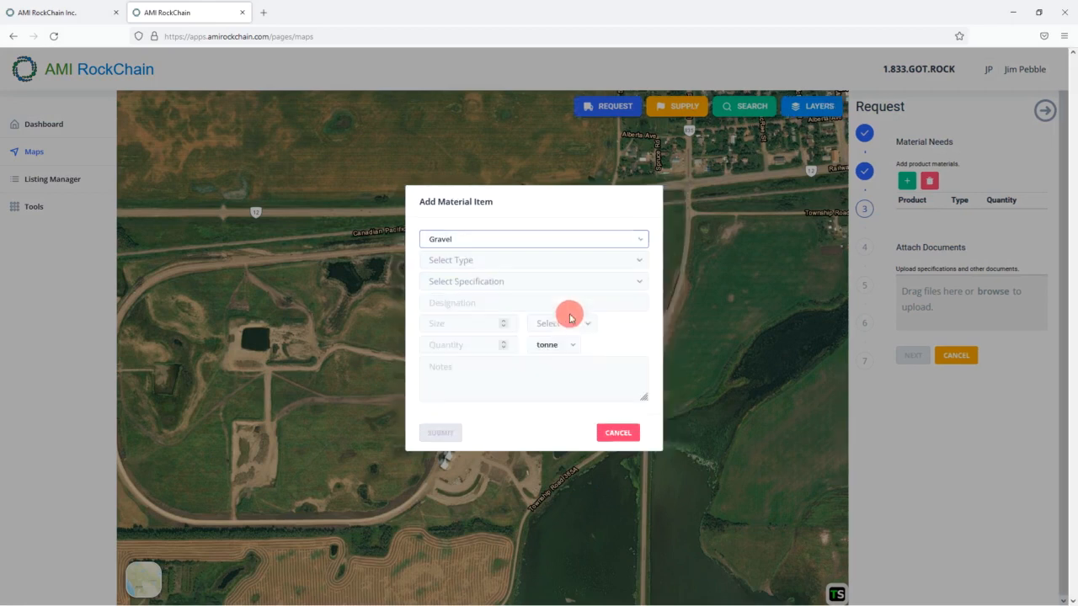
pyautogui.click(636, 265)
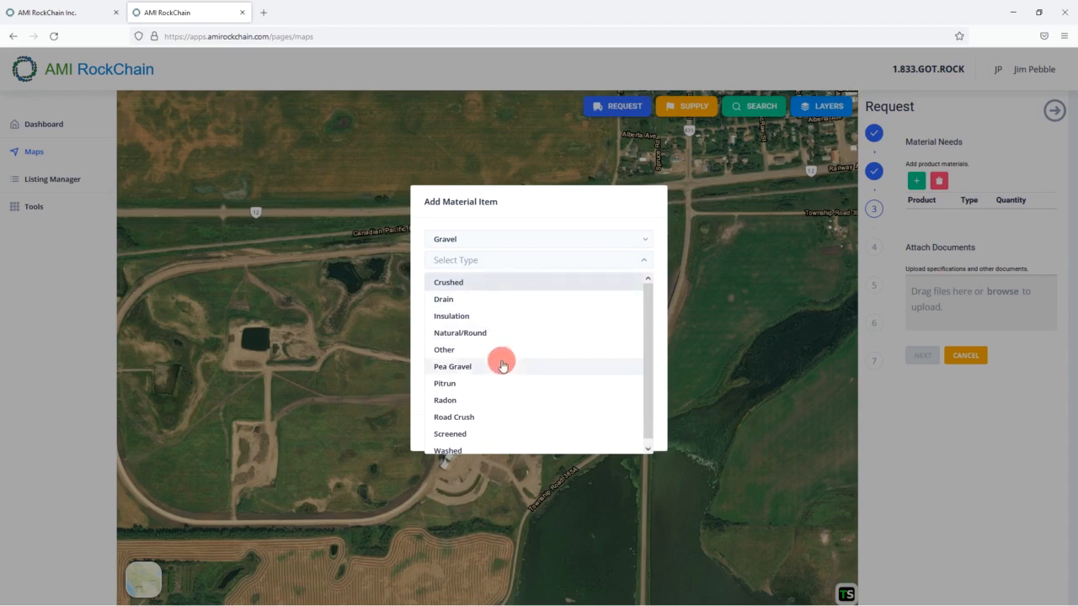
pyautogui.click(468, 415)
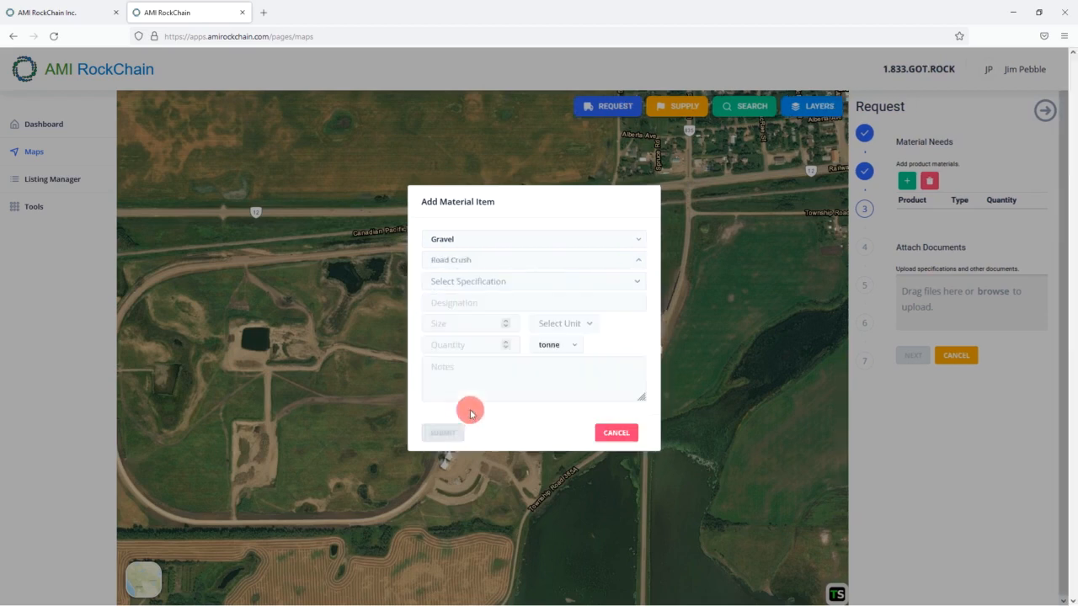
pyautogui.click(566, 281)
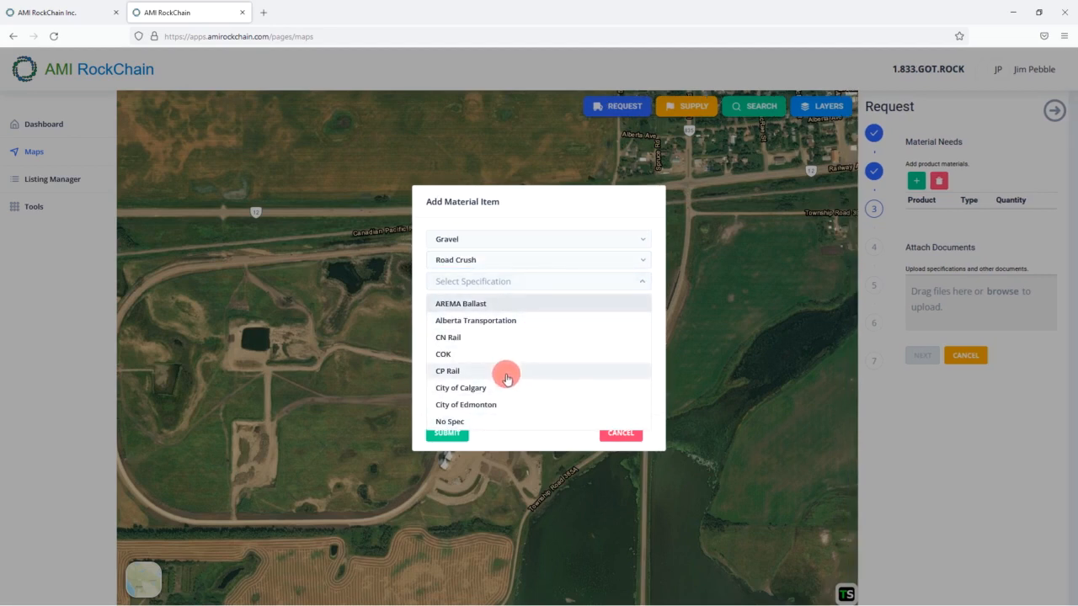
pyautogui.click(549, 321)
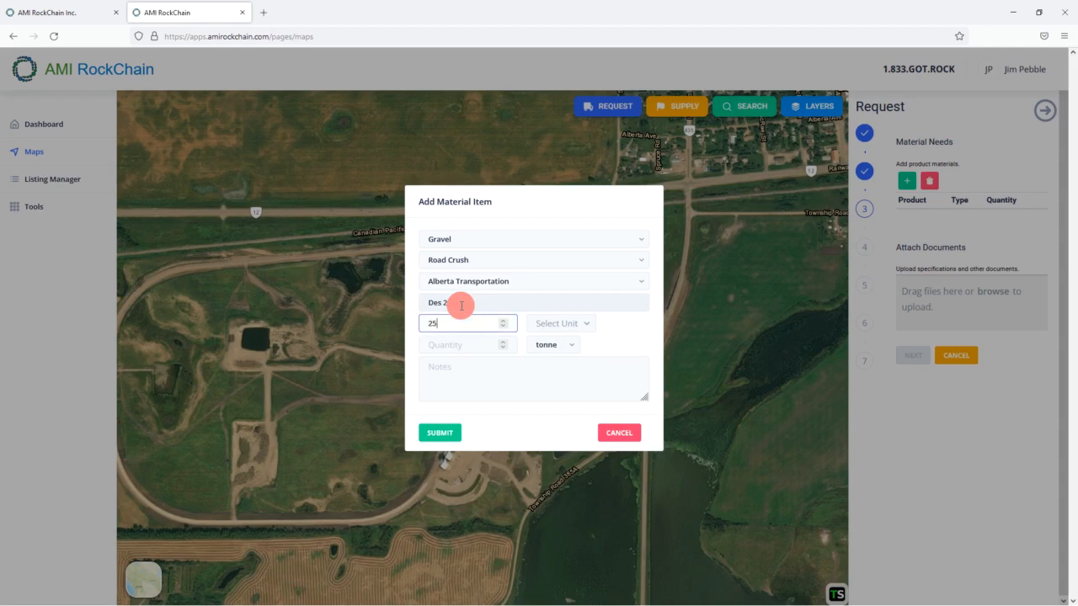
# - Give the gravel item a millimetre size unit and a quantity of 1500 tonnes, then submit it
pyautogui.click(578, 323)
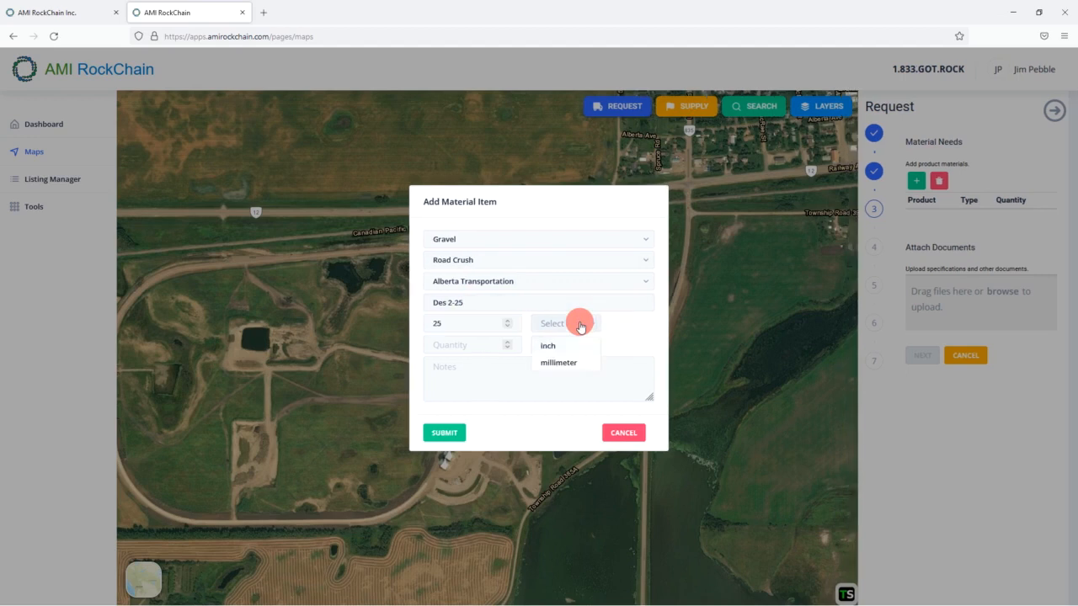
pyautogui.click(587, 364)
pyautogui.click(449, 344)
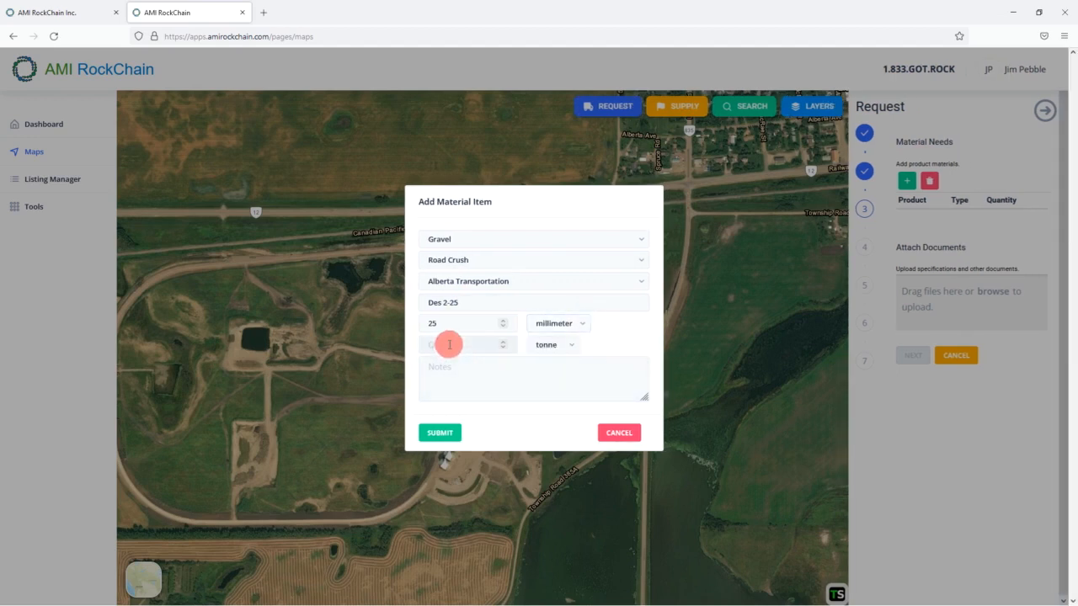
pyautogui.write('1500')
pyautogui.click(562, 345)
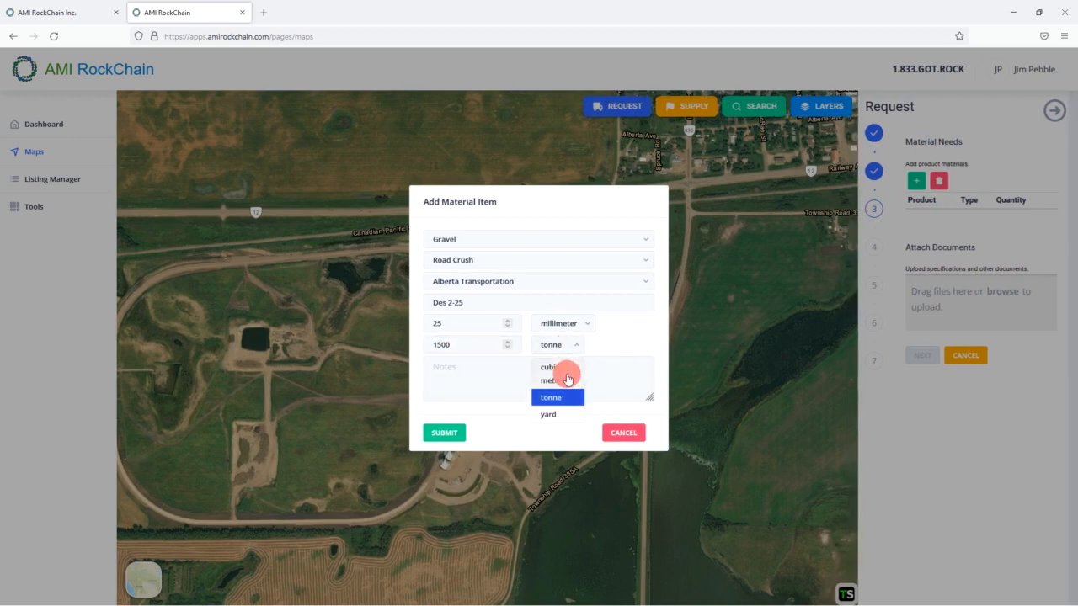
pyautogui.click(557, 396)
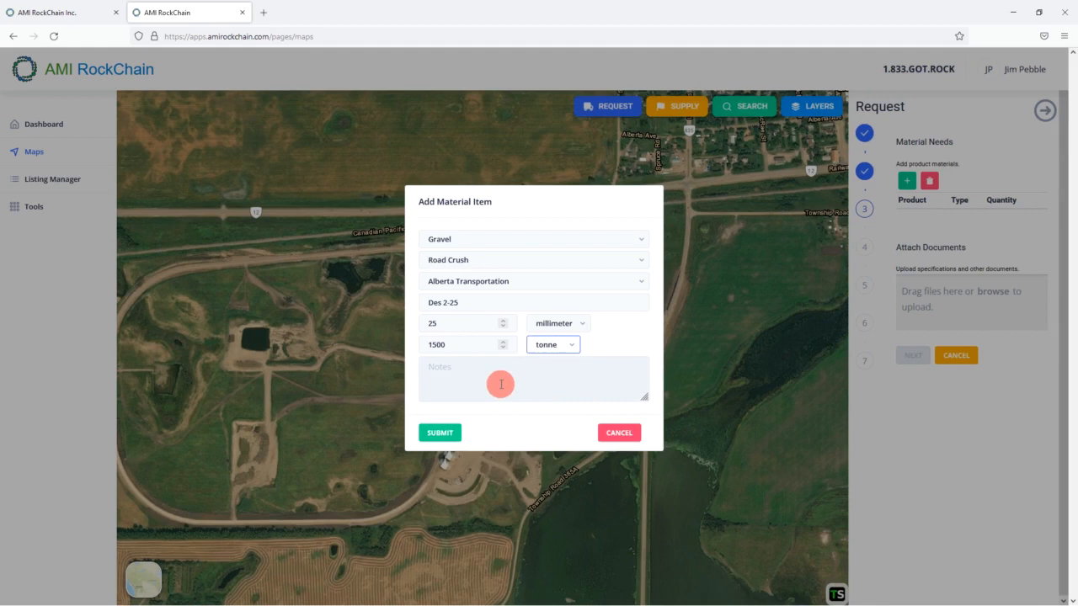
pyautogui.click(438, 433)
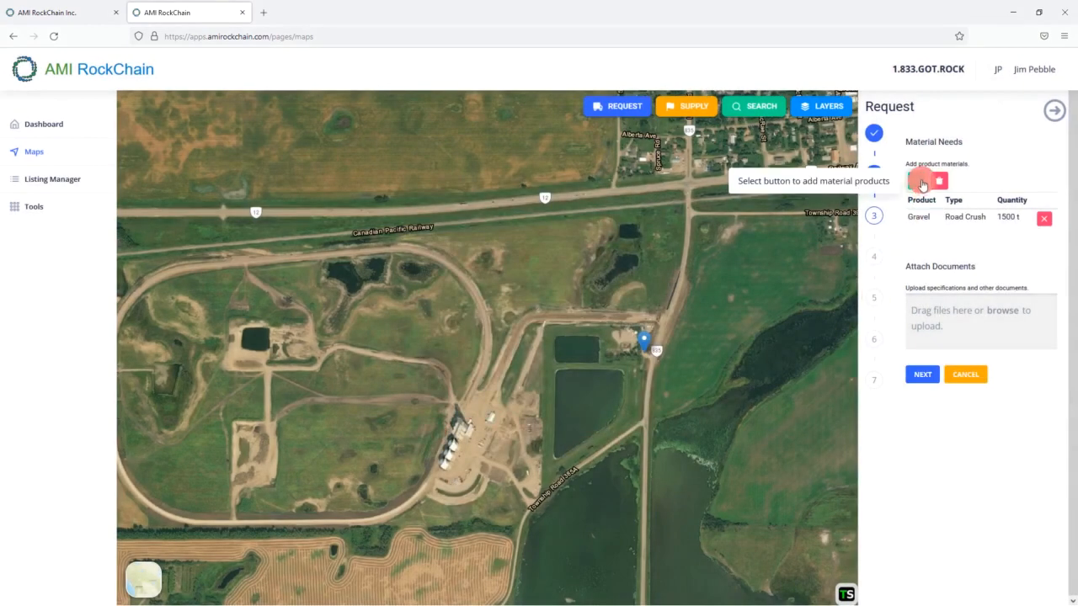
# - Add a Ballast, Main item with AREMA Ballast specification at 500 cubic metres
pyautogui.click(921, 184)
pyautogui.click(597, 232)
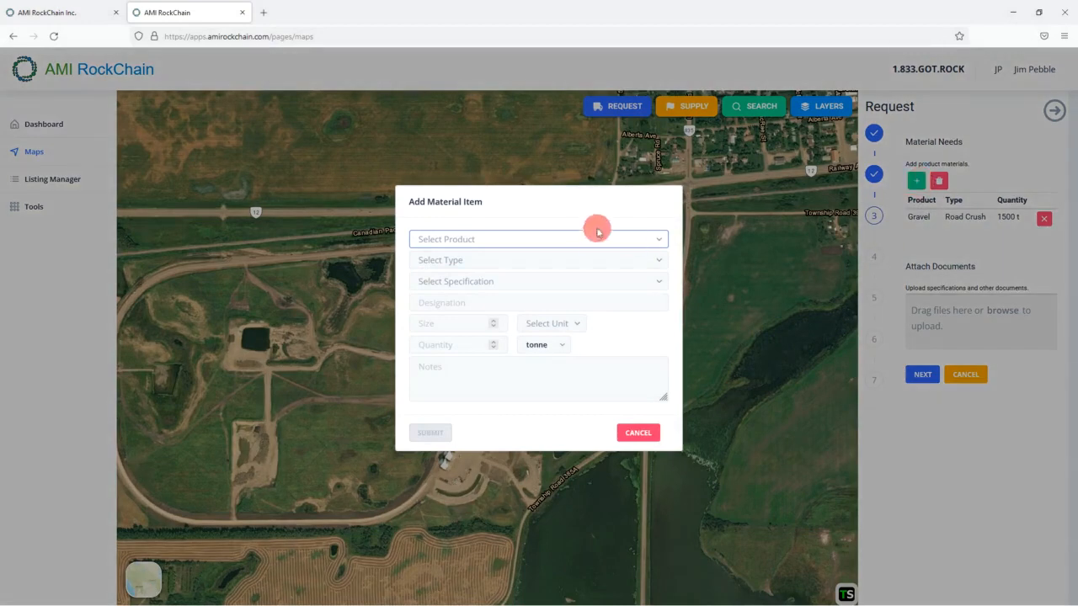
pyautogui.click(558, 263)
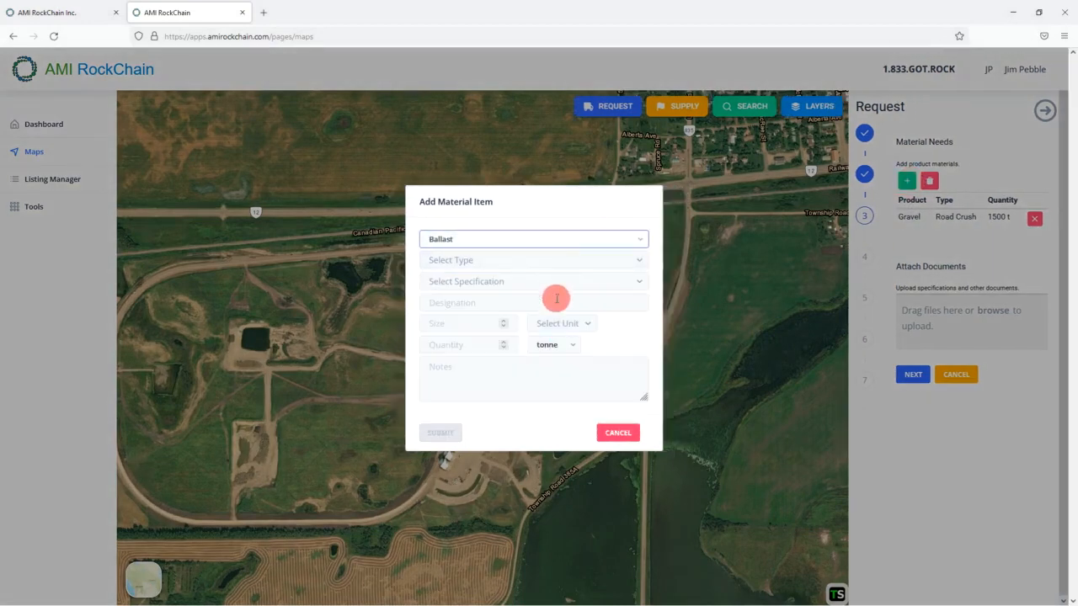
pyautogui.click(559, 261)
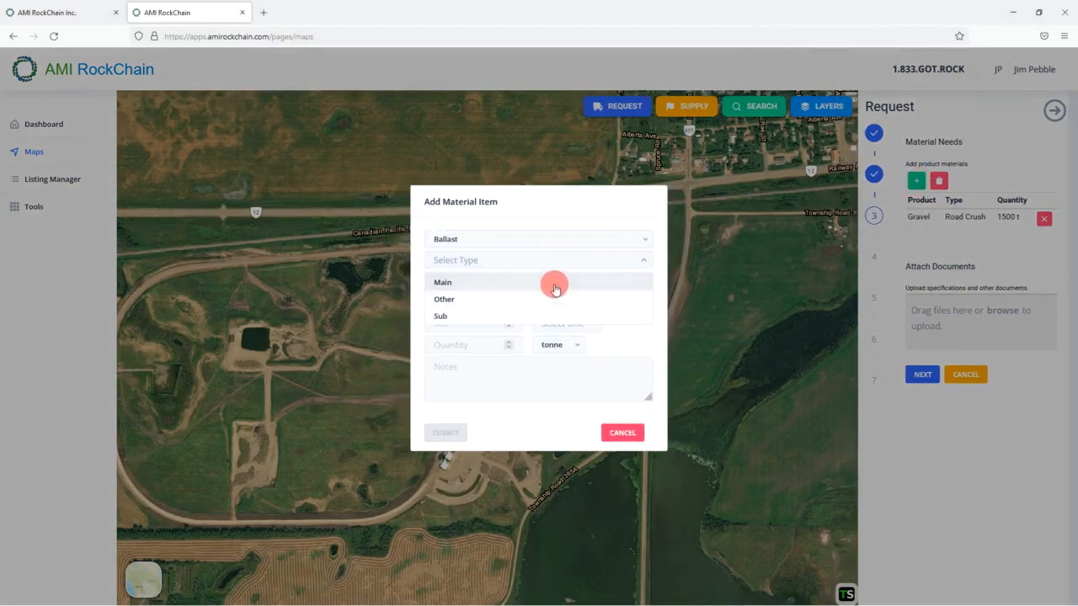
pyautogui.click(553, 286)
pyautogui.click(615, 285)
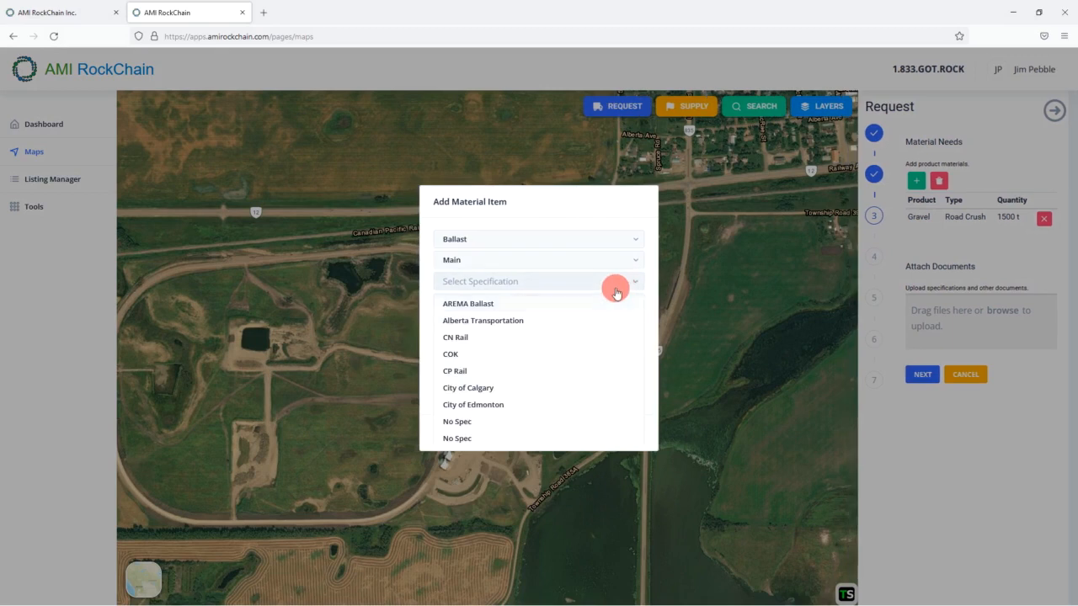
pyautogui.click(505, 303)
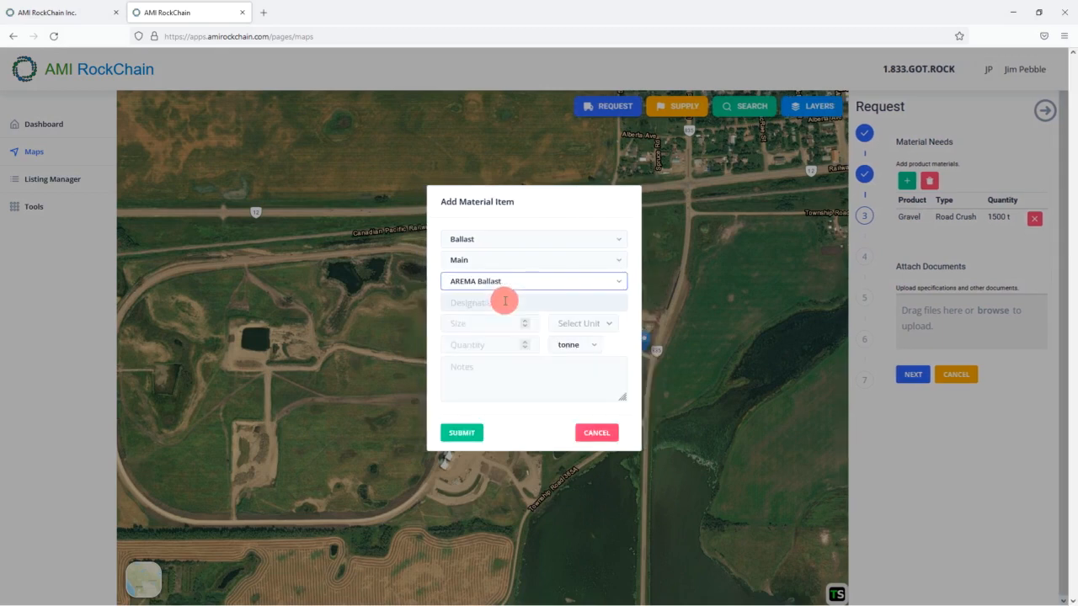
pyautogui.click(481, 345)
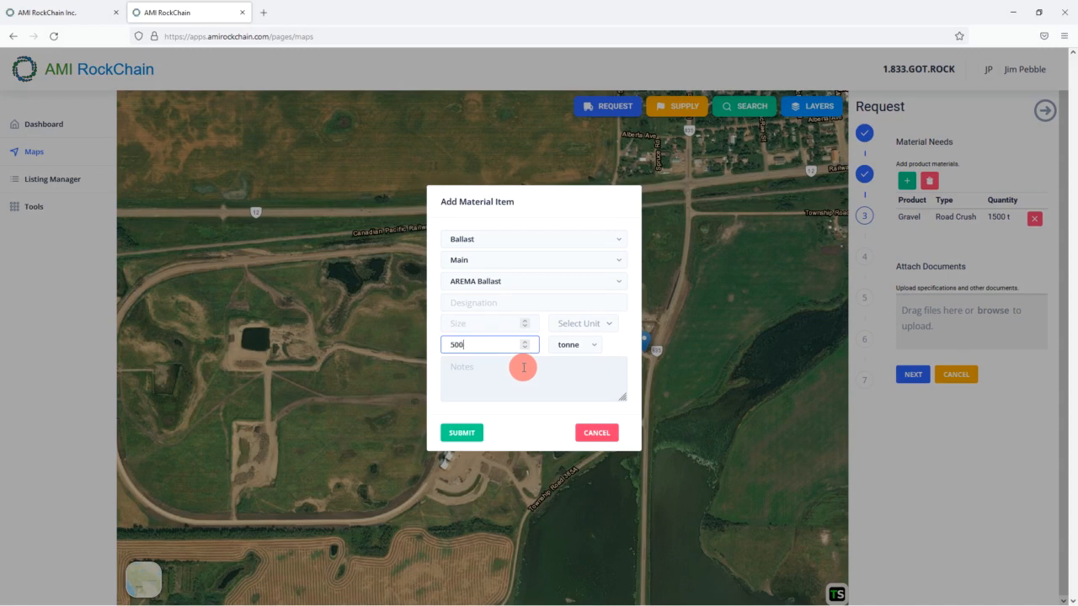
pyautogui.click(590, 345)
pyautogui.click(587, 393)
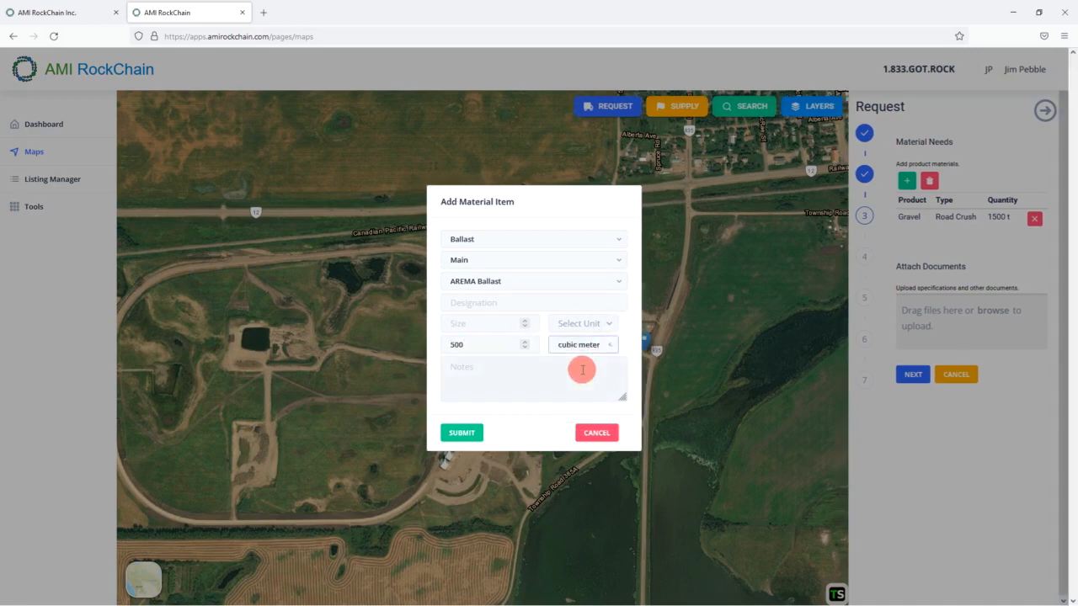
pyautogui.click(459, 433)
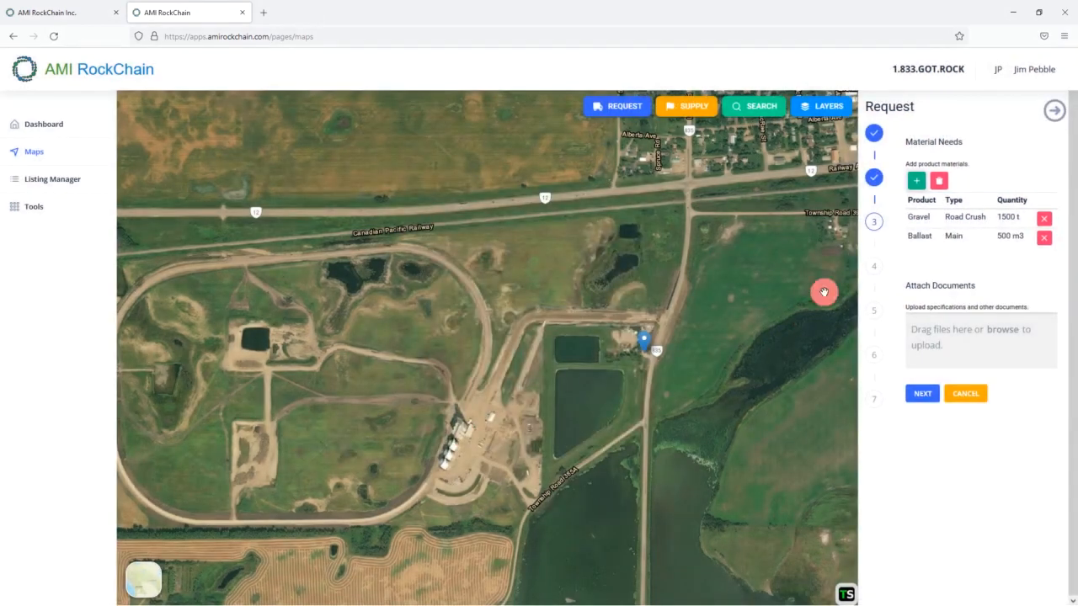
# - Add a Sand, Bedding item of 5000 tonnes, leaving the specification empty
pyautogui.click(917, 180)
pyautogui.click(578, 244)
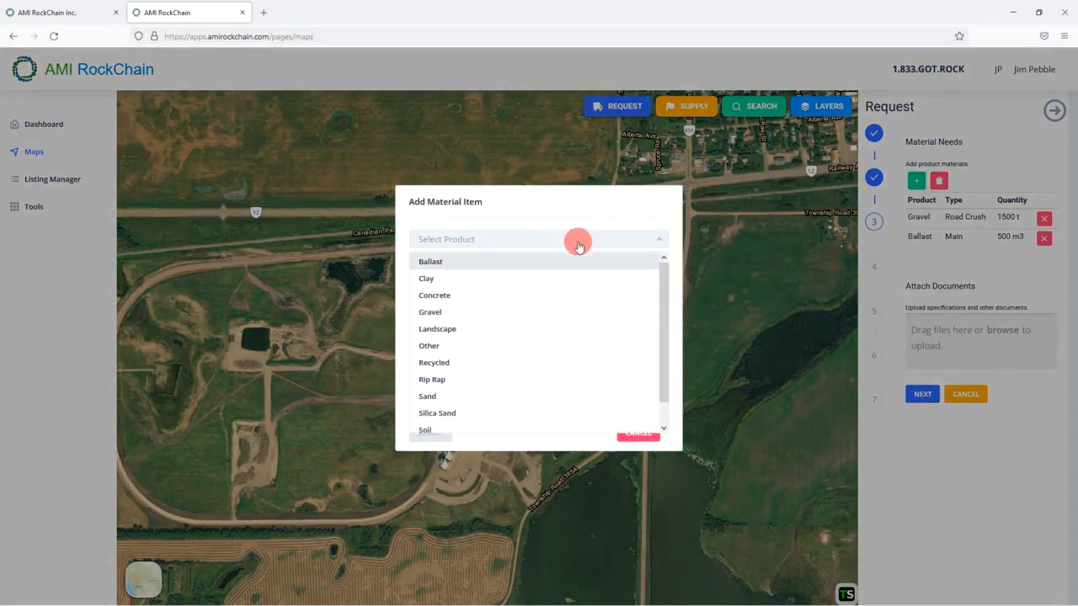
pyautogui.scroll(-1, 494, 312)
pyautogui.click(462, 375)
pyautogui.click(640, 261)
pyautogui.click(493, 316)
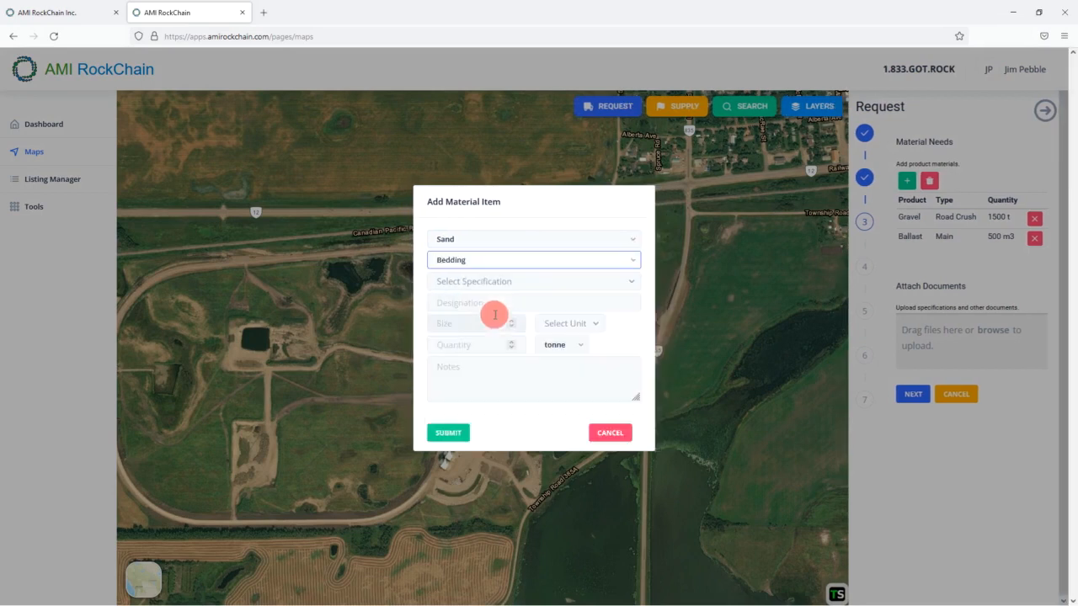
pyautogui.click(558, 285)
pyautogui.click(558, 284)
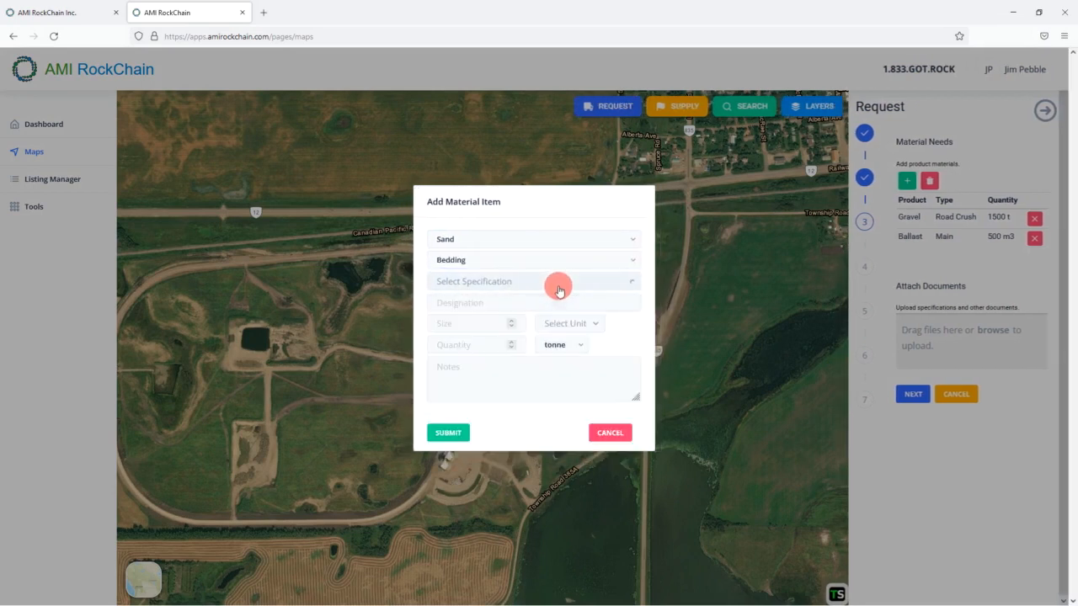
pyautogui.click(466, 345)
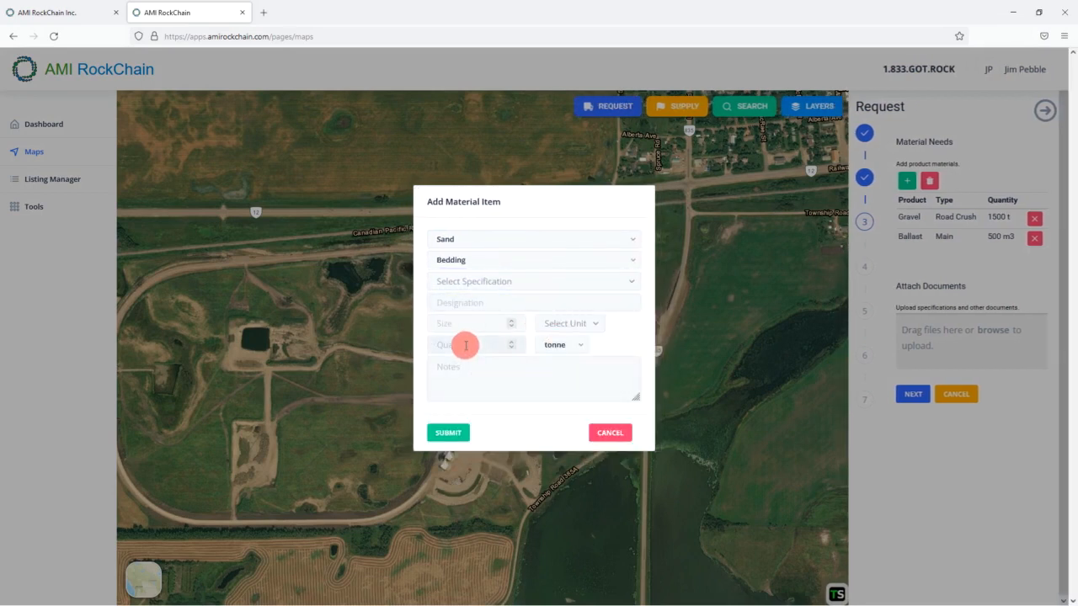
pyautogui.write('5000')
pyautogui.click(449, 432)
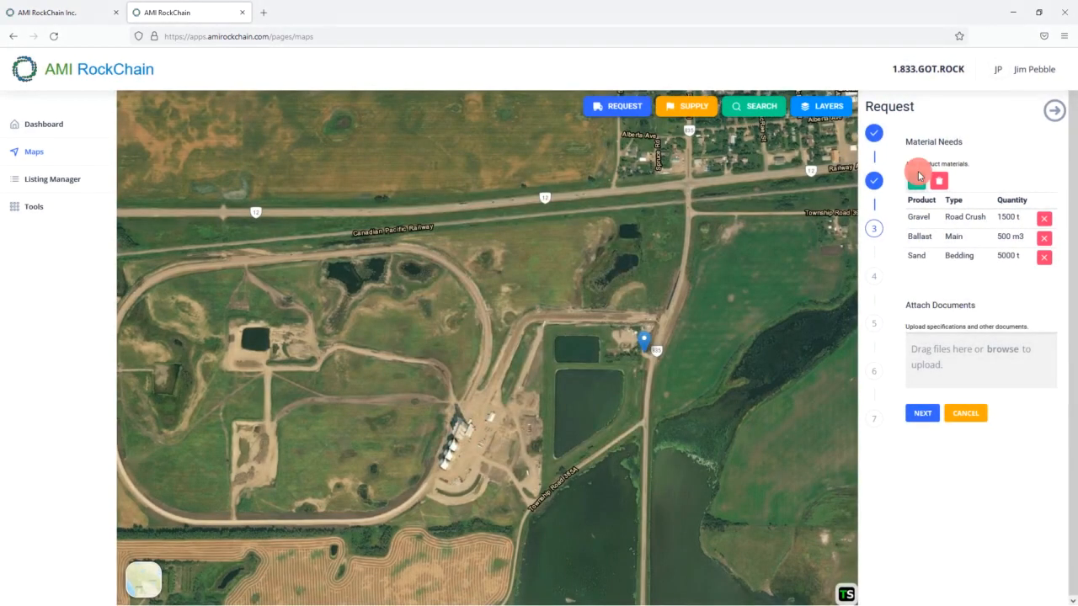
pyautogui.click(919, 183)
# - Add a Clay, Fill item of 12500 yards with no specification and submit it
pyautogui.click(522, 242)
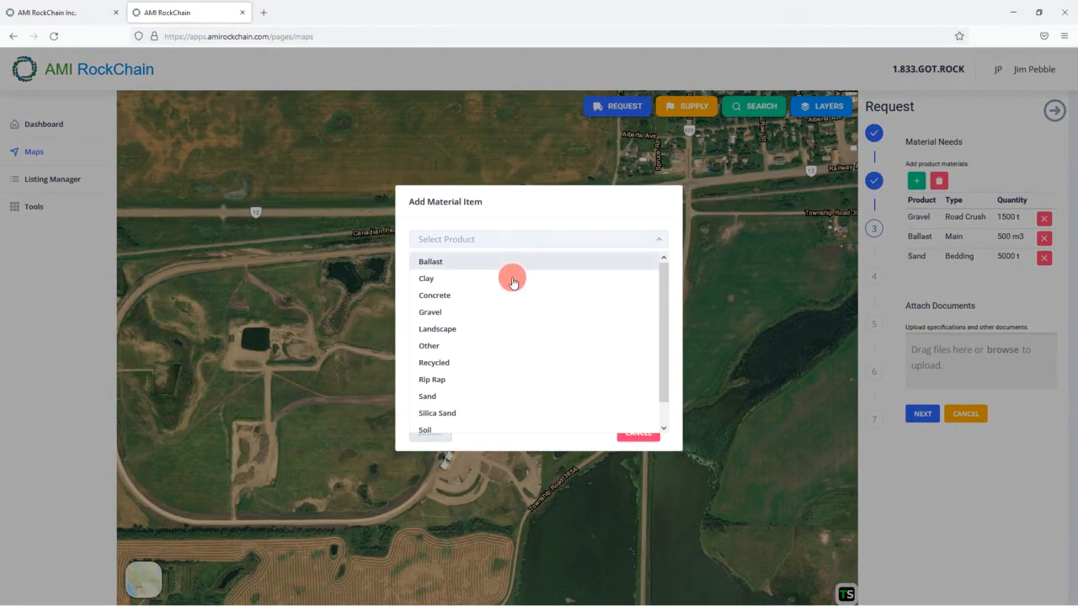
pyautogui.scroll(-1, 485, 354)
pyautogui.scroll(1, 481, 349)
pyautogui.click(472, 278)
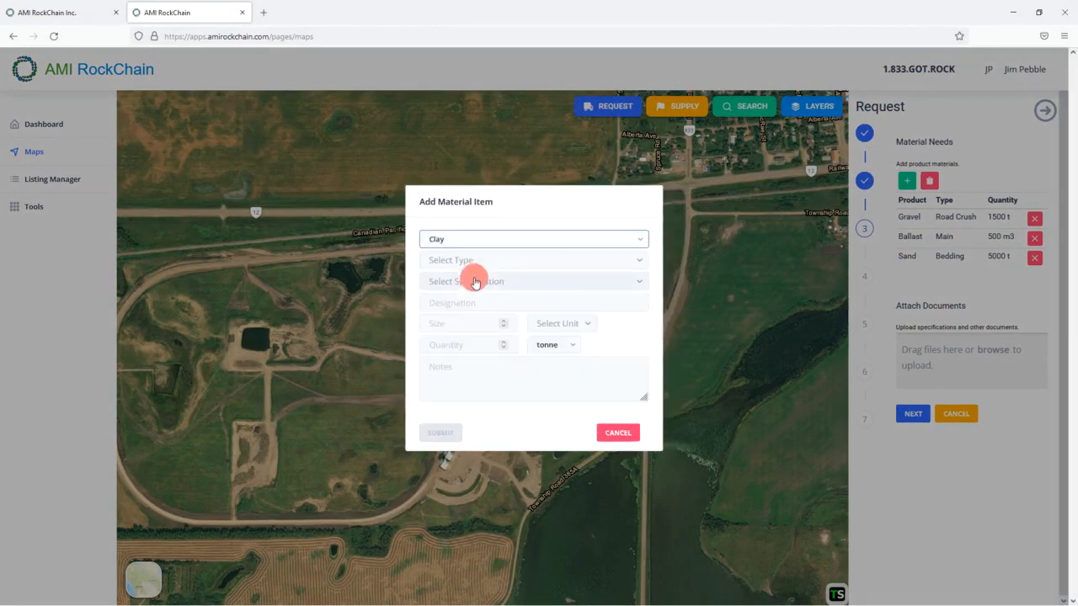
pyautogui.click(553, 269)
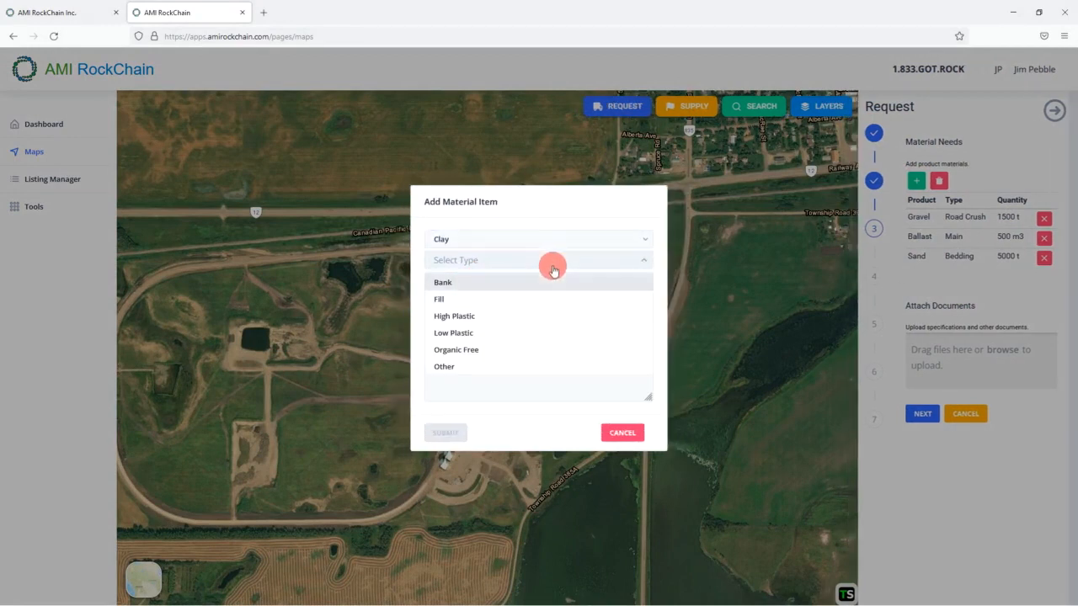
pyautogui.click(513, 299)
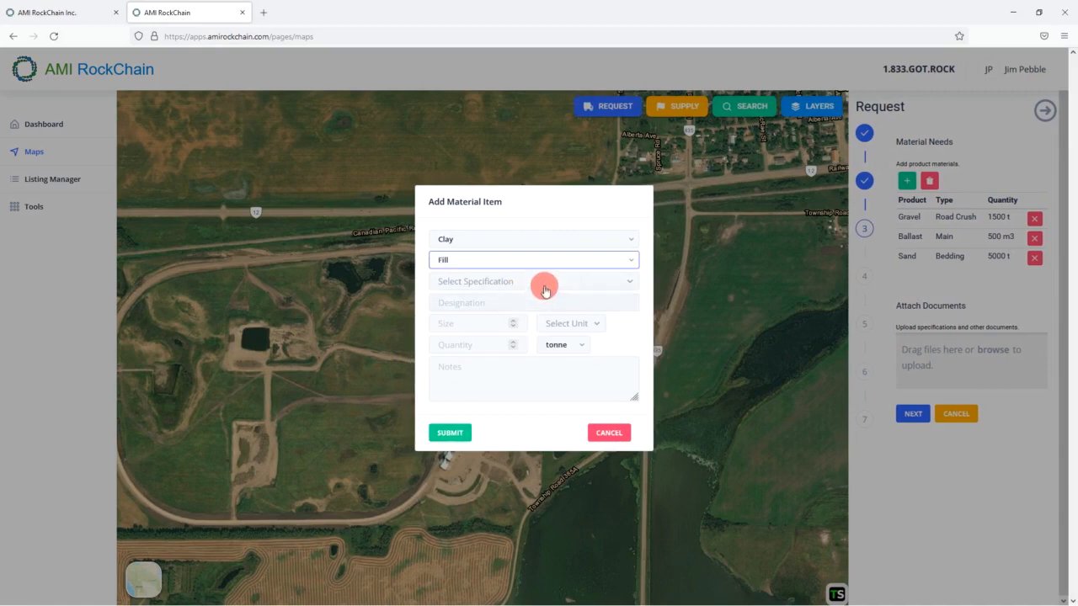
pyautogui.click(543, 285)
pyautogui.click(545, 291)
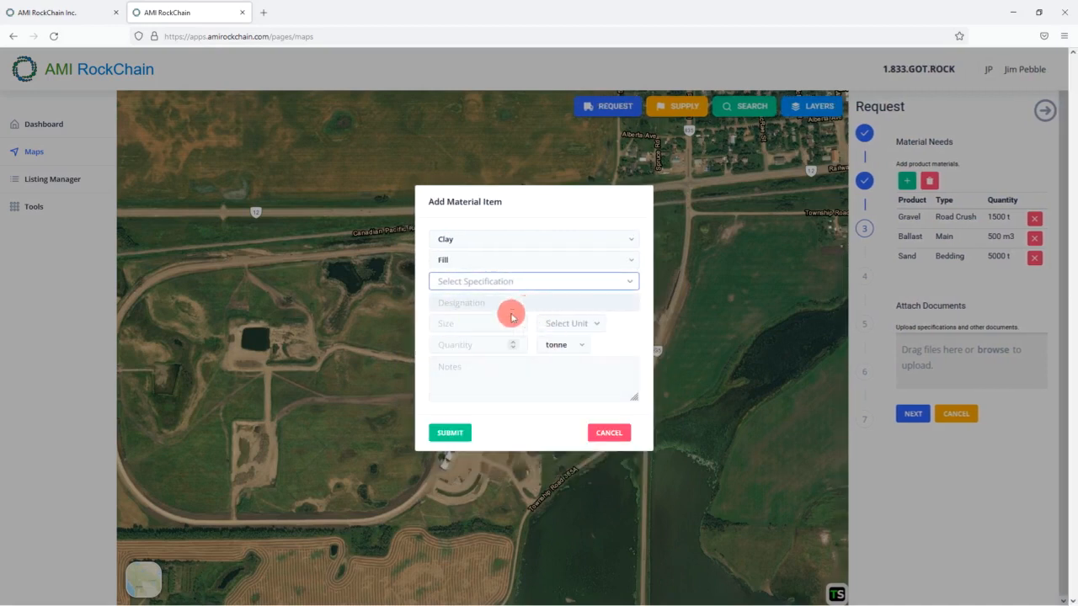
pyautogui.click(473, 344)
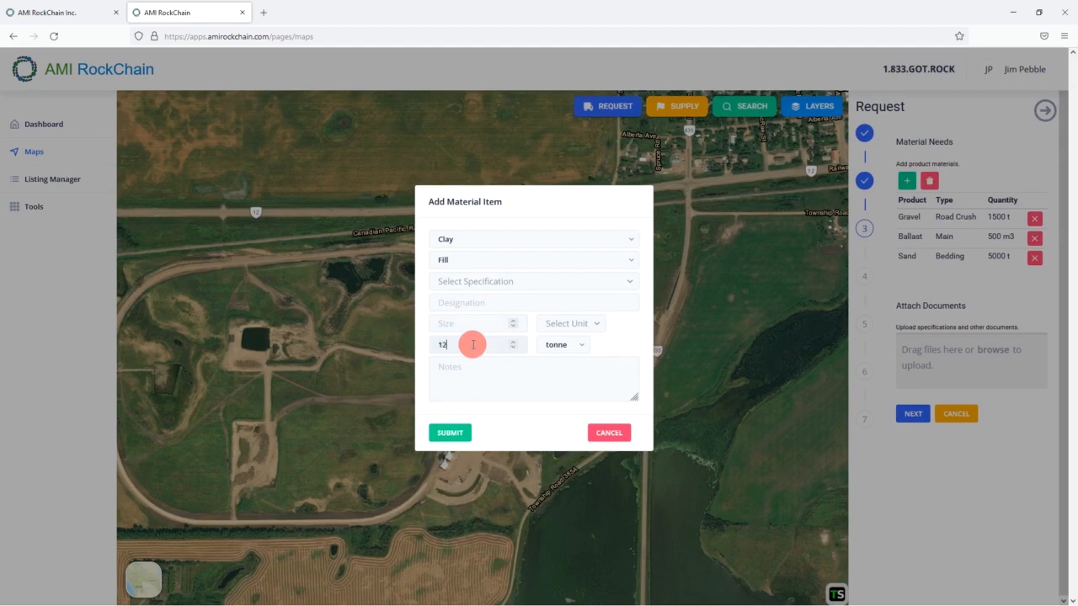
pyautogui.write('12500')
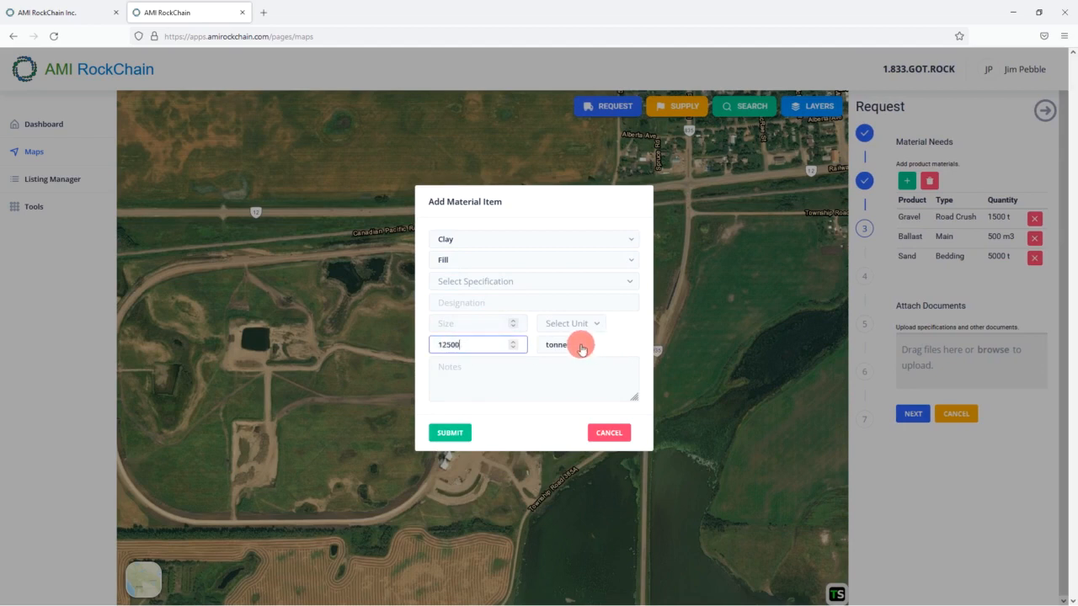
pyautogui.click(581, 345)
pyautogui.click(559, 414)
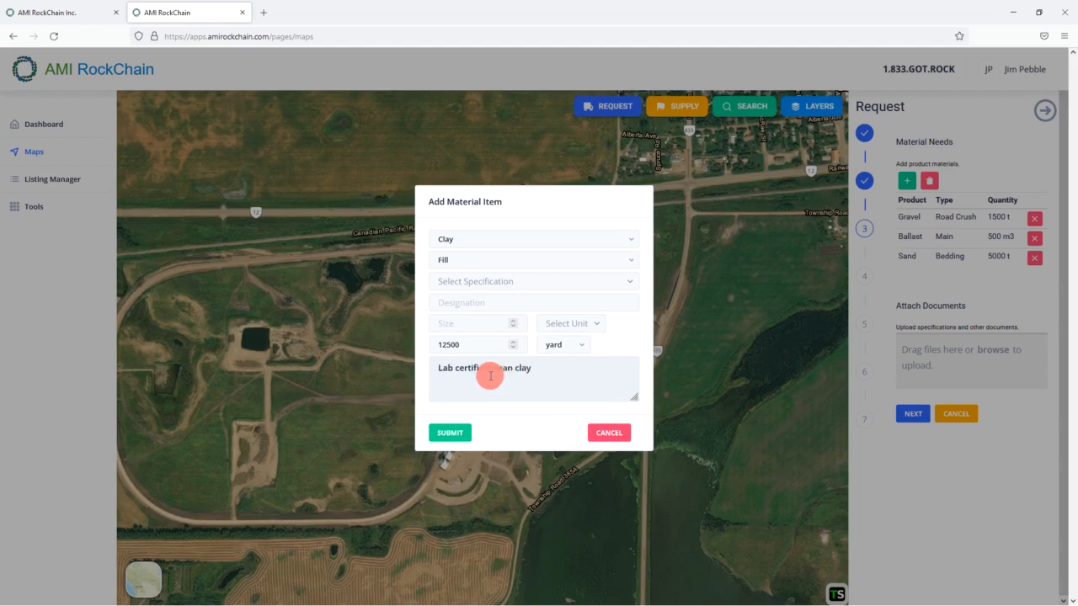
pyautogui.click(461, 441)
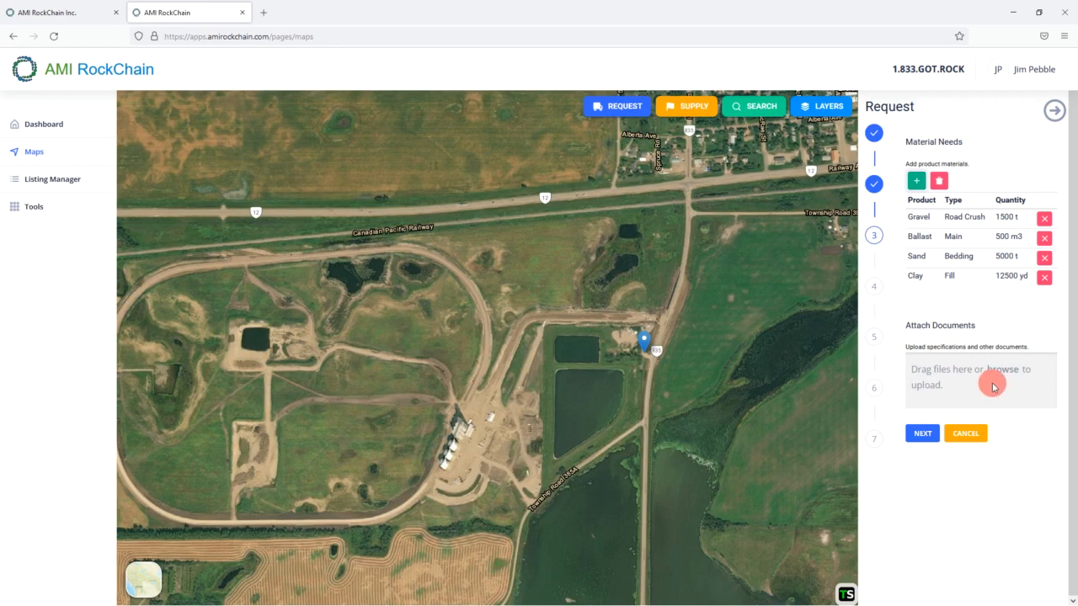
# - Pick the material specs file in the file chooser and upload it to the request
pyautogui.moveTo(1077, 159); pyautogui.dragTo(513, 153)
pyautogui.click(432, 234)
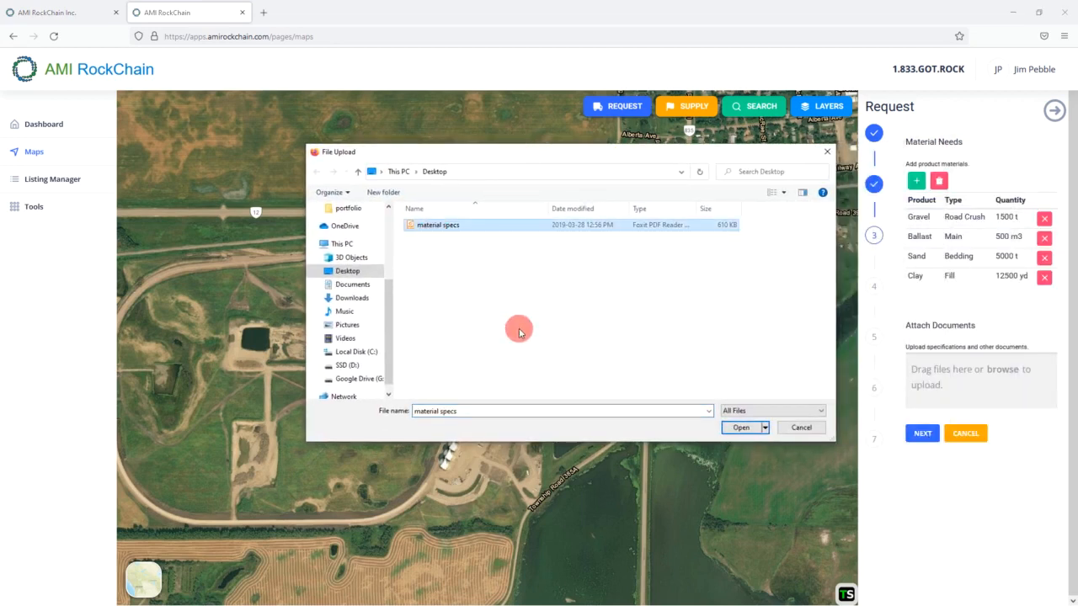
pyautogui.click(745, 427)
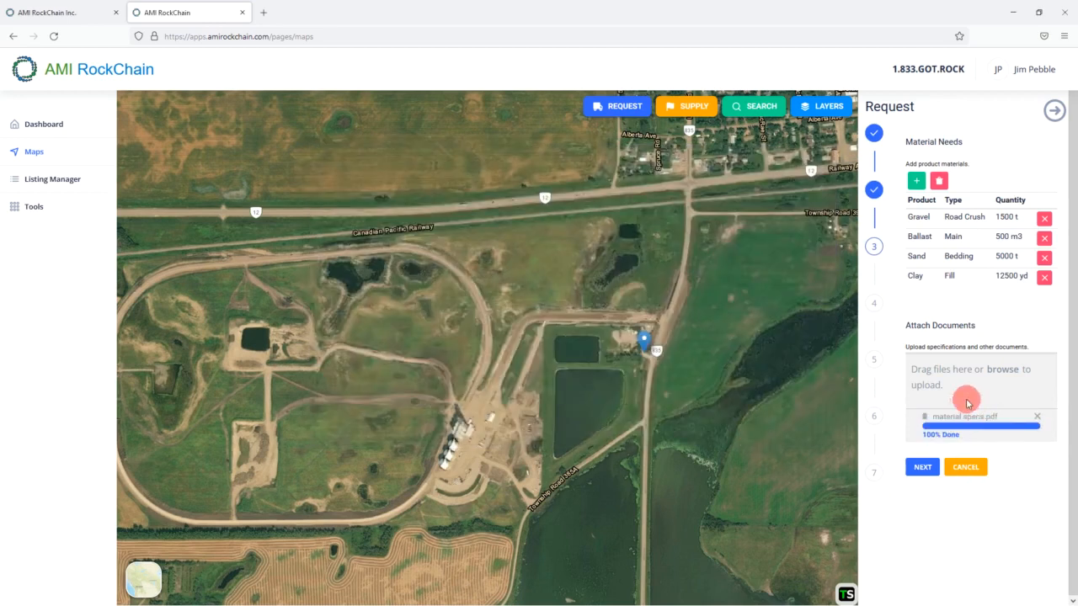
# - Enter 'Highway 12 Rail Upgrade' as the project name
pyautogui.click(922, 470)
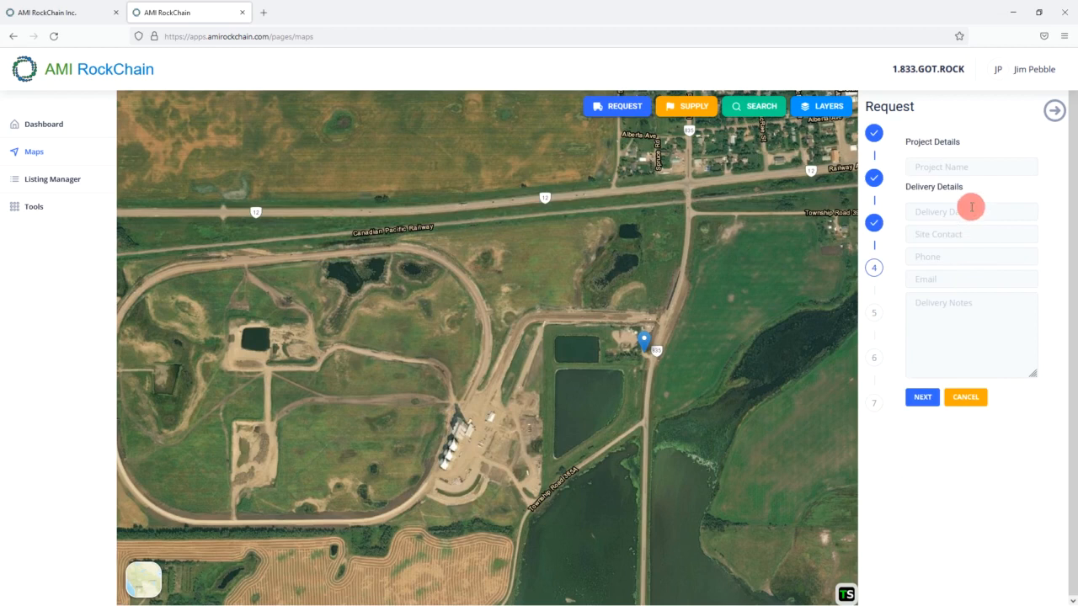
pyautogui.click(950, 167)
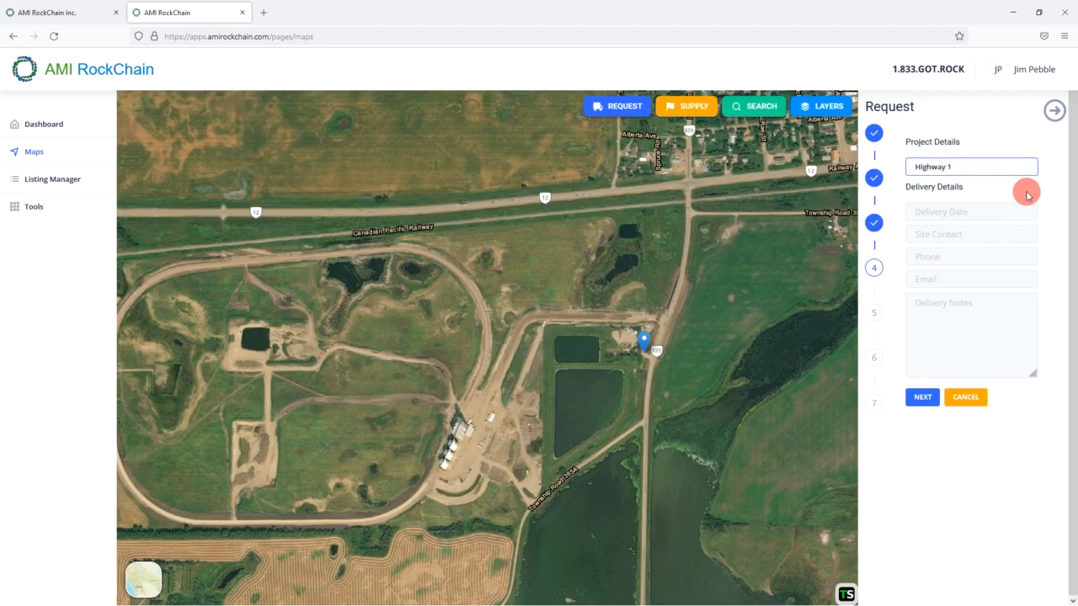
pyautogui.write('Highway 12 Rail Upgrade')
# - Set the delivery date to June 13, 2022
pyautogui.click(982, 212)
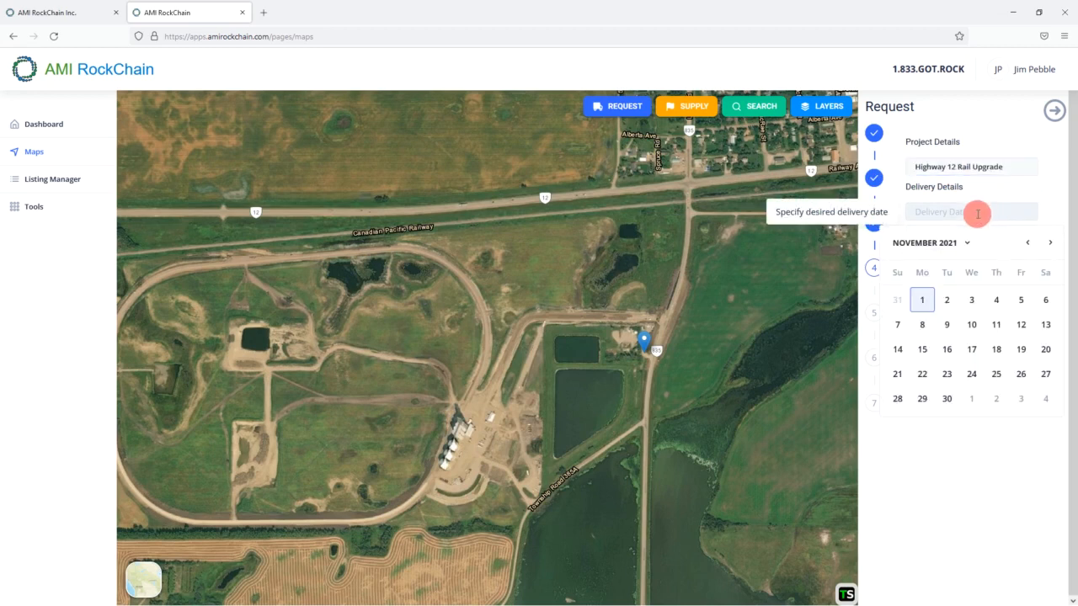
pyautogui.click(964, 242)
pyautogui.click(950, 302)
pyautogui.click(916, 241)
pyautogui.click(952, 242)
pyautogui.click(994, 301)
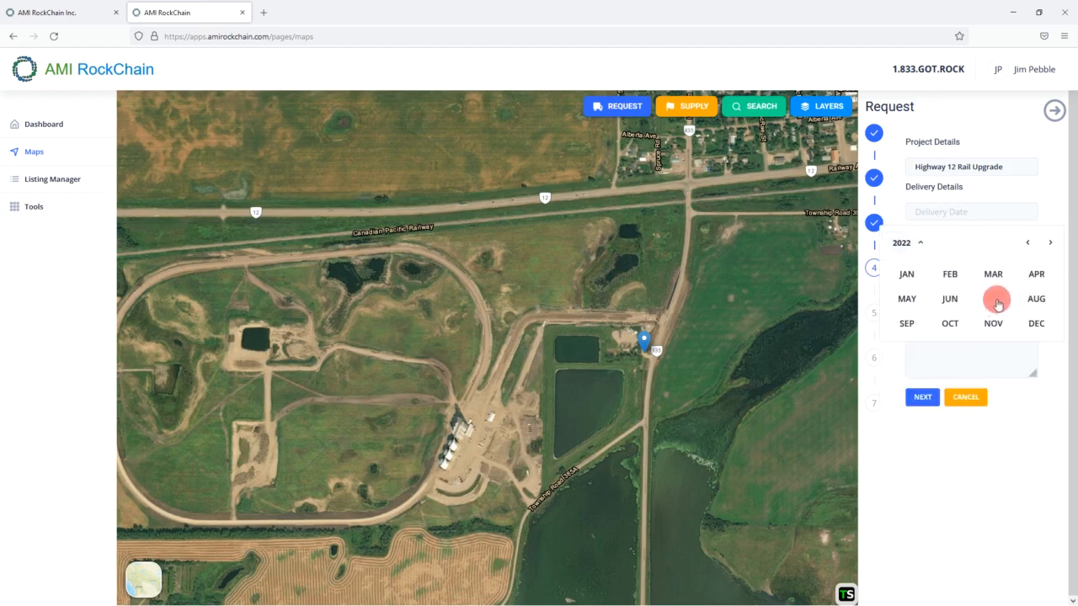
pyautogui.click(948, 301)
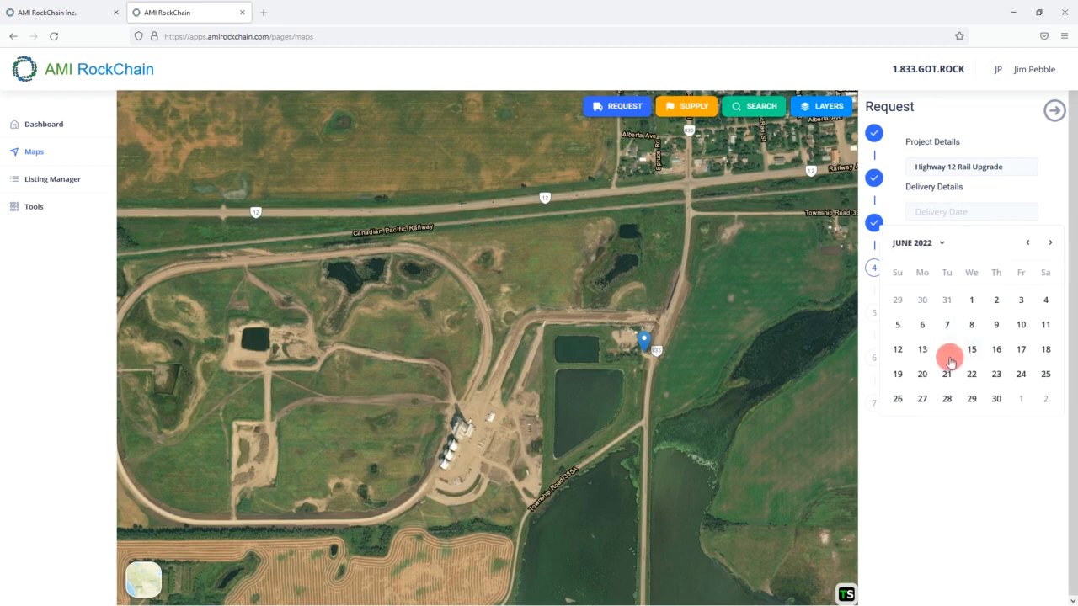
pyautogui.click(920, 348)
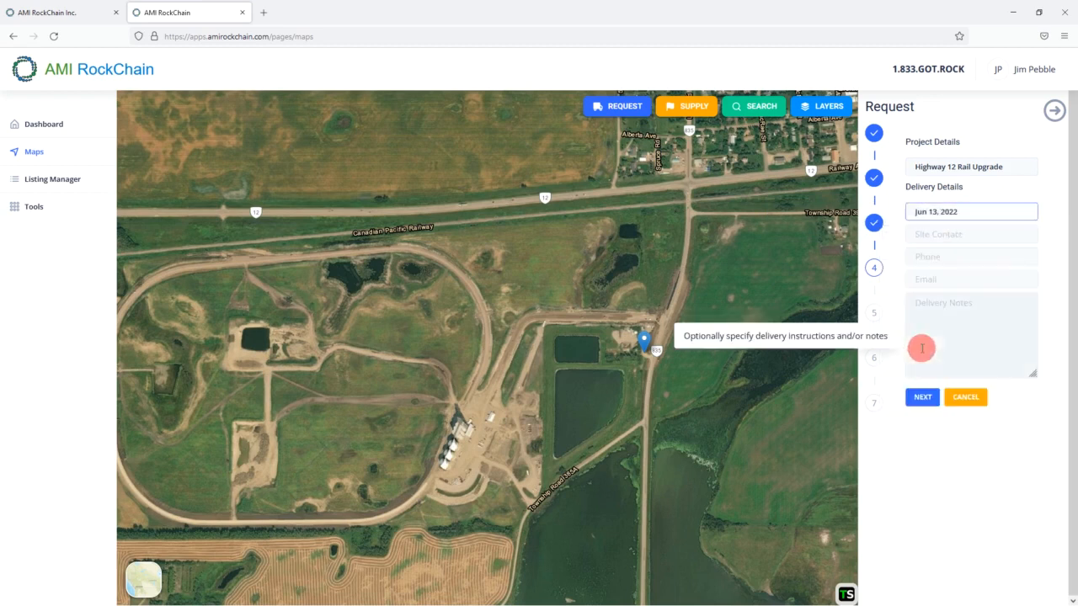
# - Fill in the site contact's phone number, e-mail and the delivery notes, then advance to Buyer Details
pyautogui.click(942, 233)
pyautogui.press('Tab')
pyautogui.write('587 341')
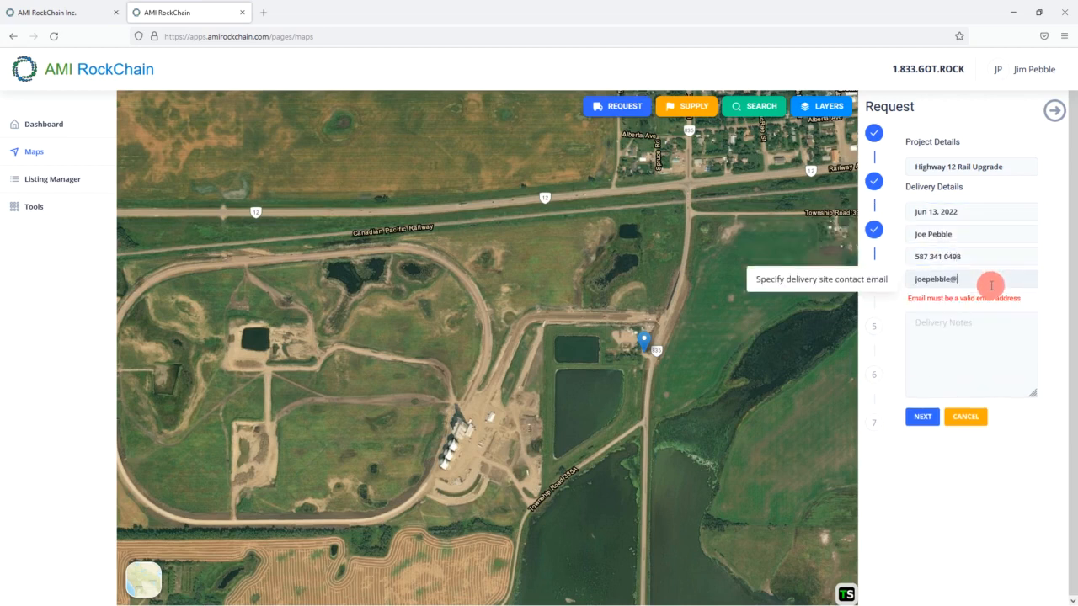
pyautogui.click(1011, 320)
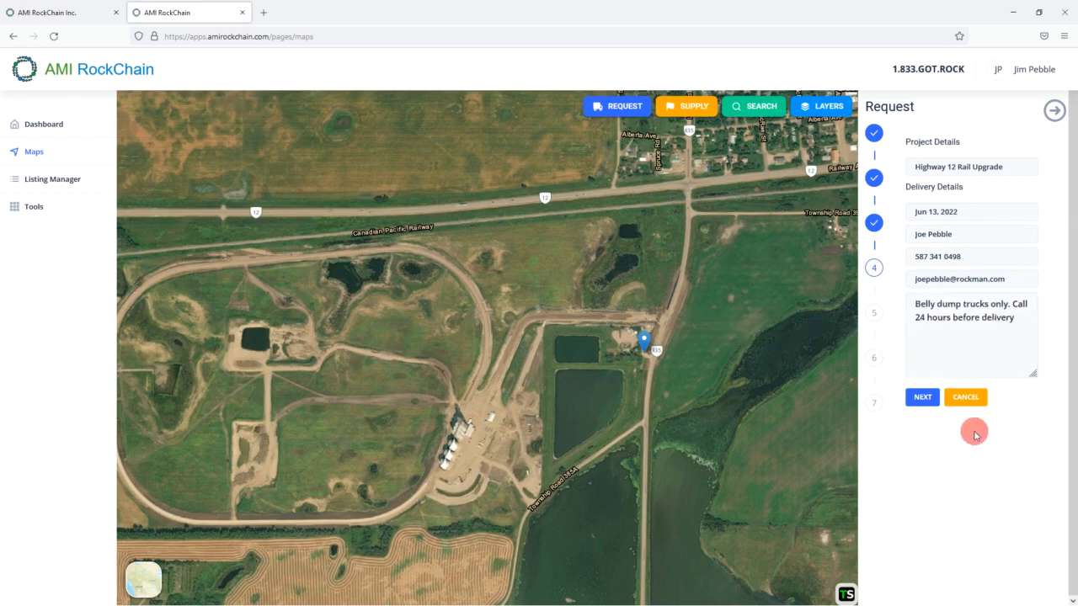
pyautogui.click(918, 397)
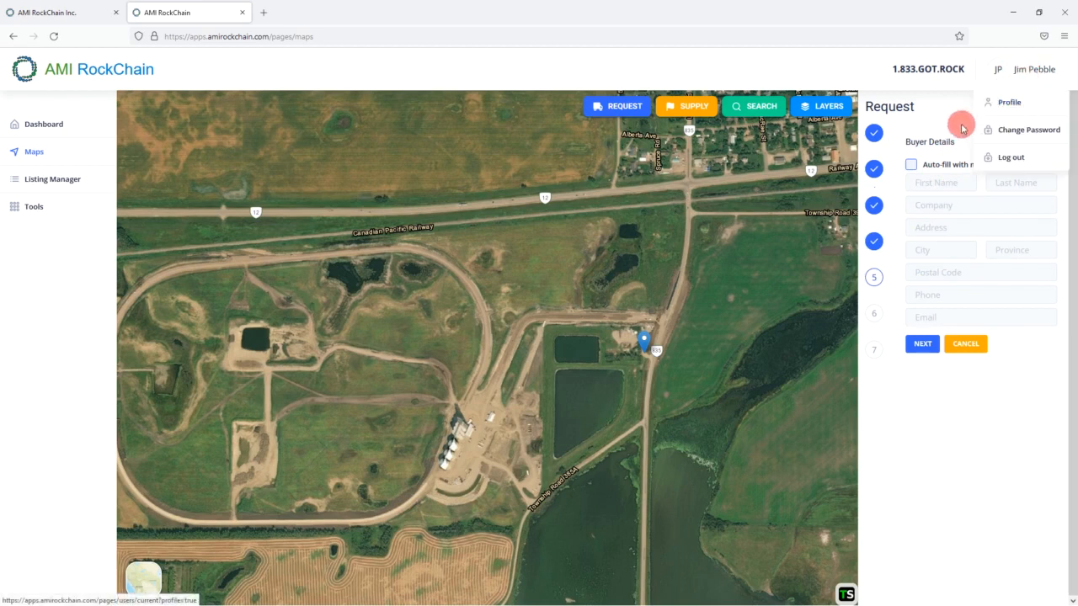
# - Auto-fill the buyer details from the user profile and proceed to Review Order
pyautogui.click(912, 166)
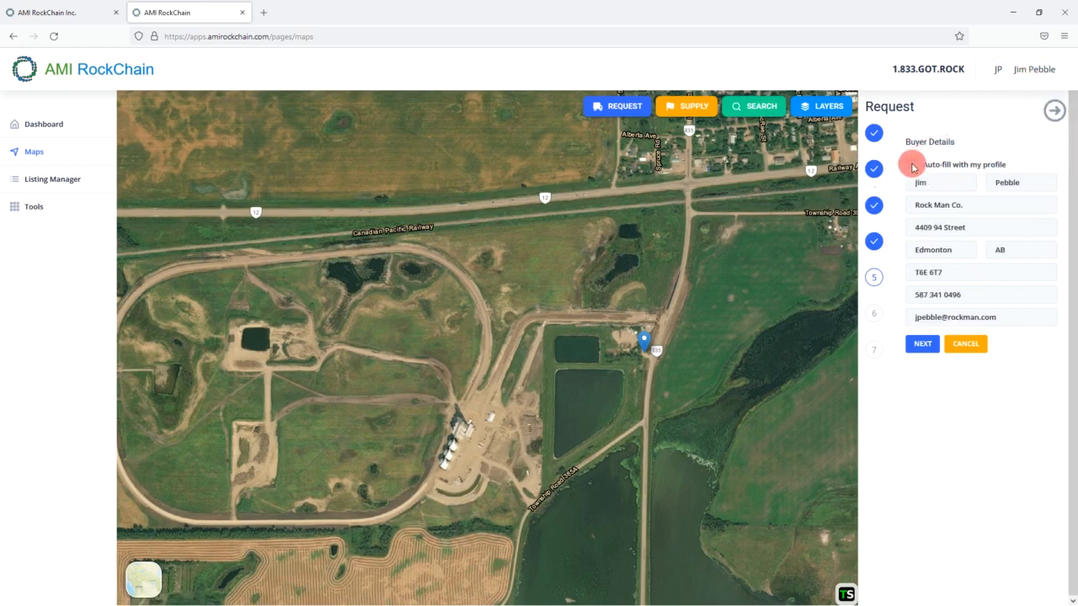
pyautogui.click(922, 347)
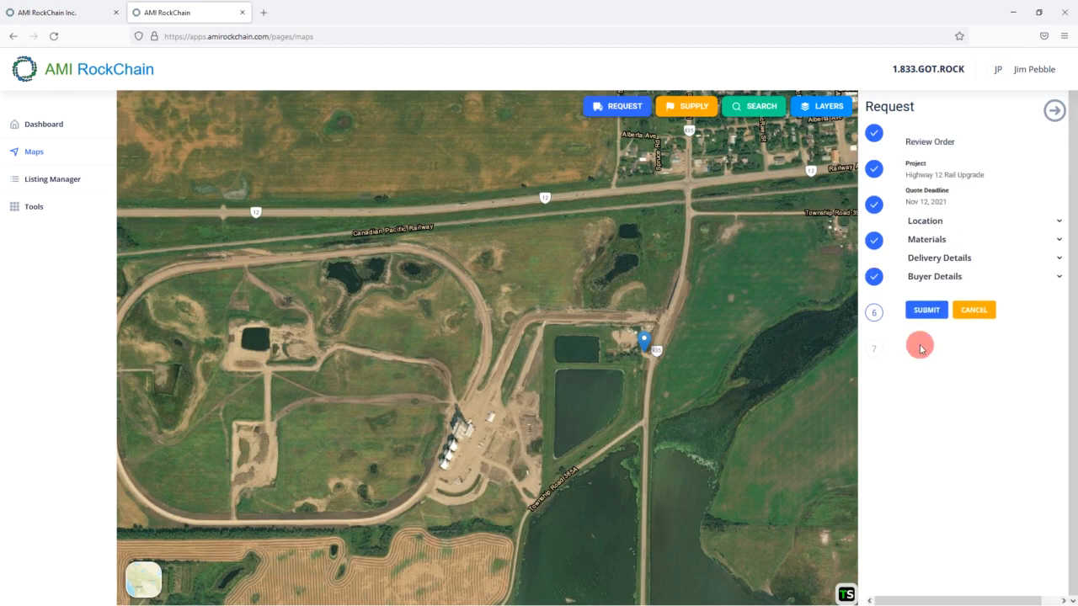
# - Expand and collapse the Location, Materials, Delivery Details and Buyer Details summaries, then return to Buyer Details
pyautogui.click(976, 226)
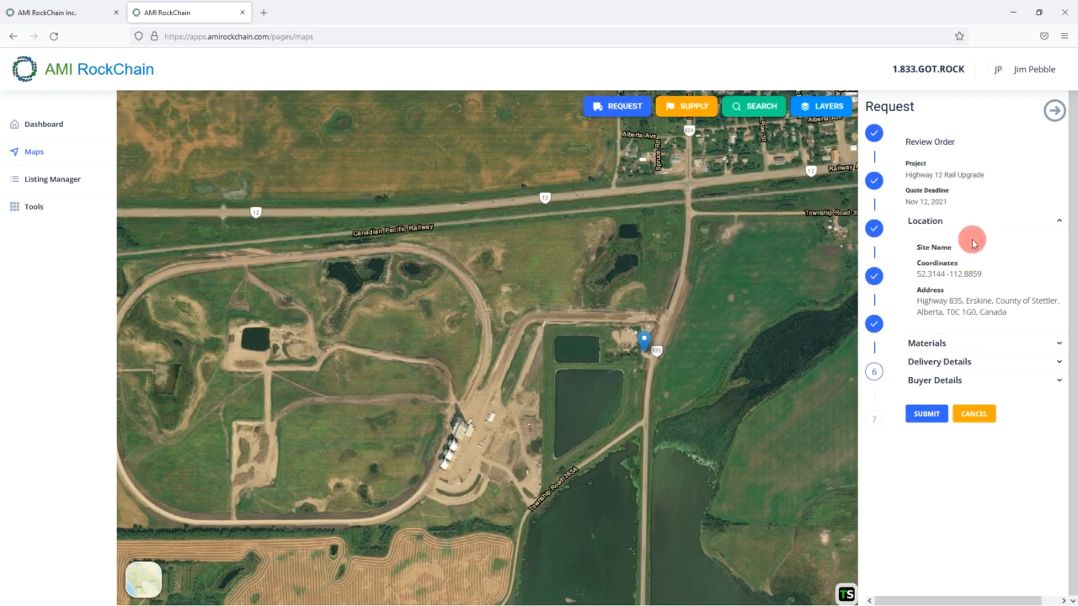
pyautogui.click(973, 227)
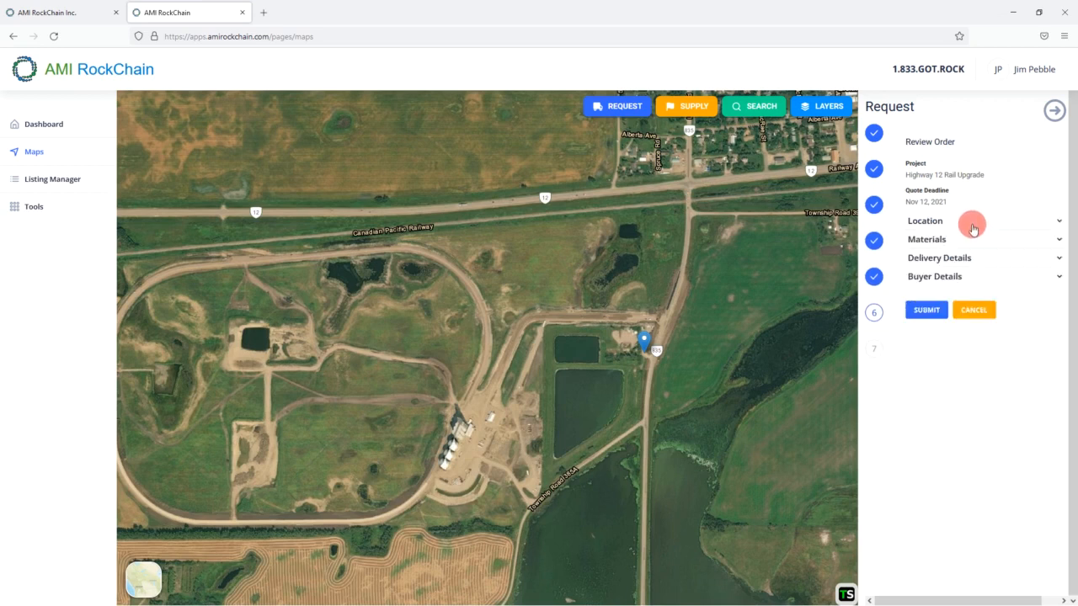
pyautogui.click(967, 241)
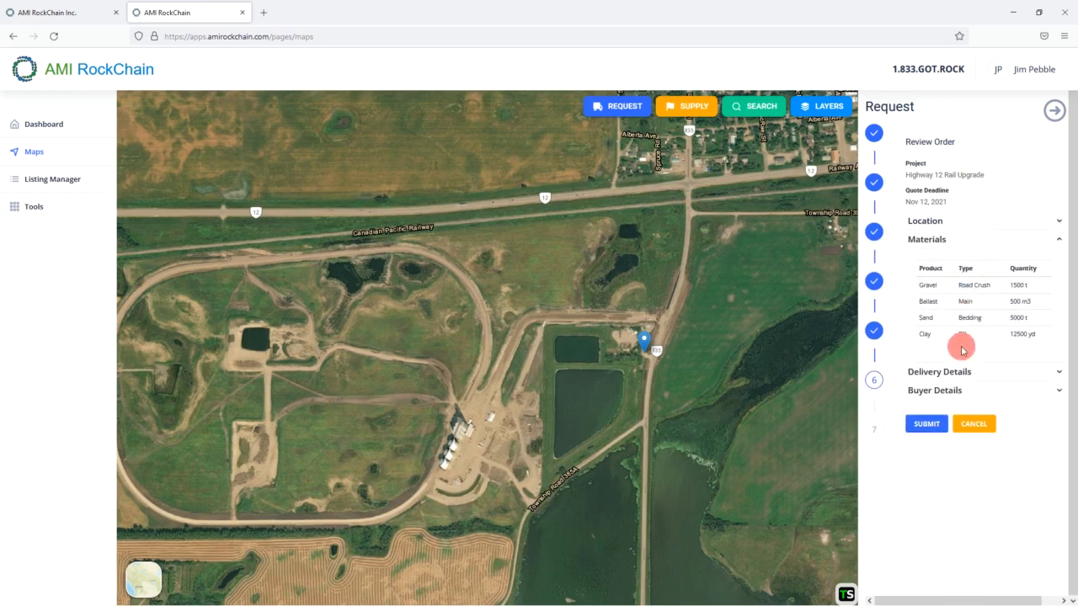
pyautogui.click(963, 244)
pyautogui.click(952, 262)
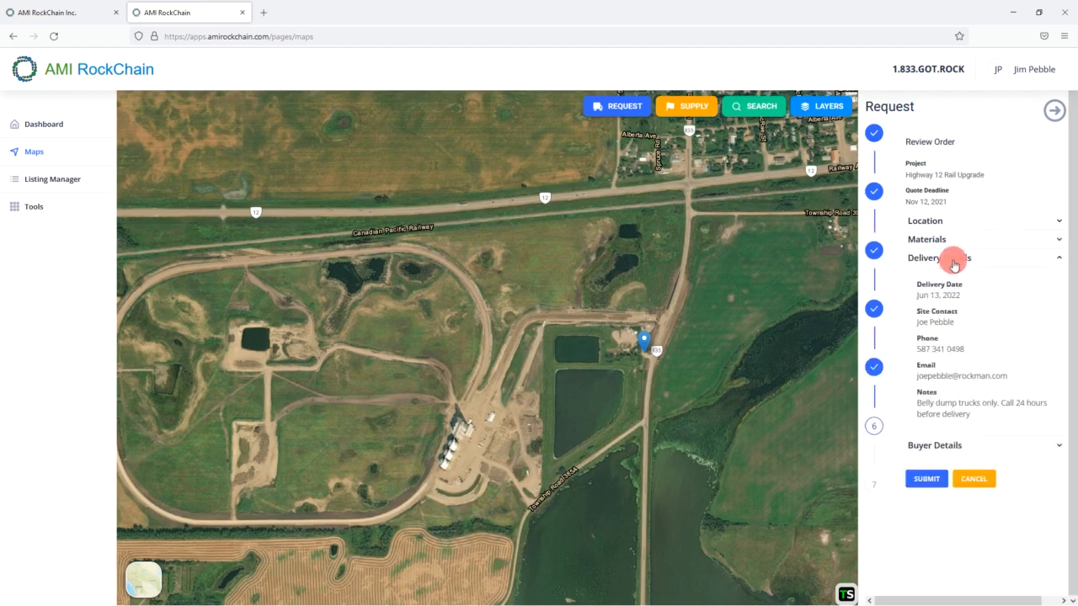
pyautogui.click(954, 261)
pyautogui.click(955, 276)
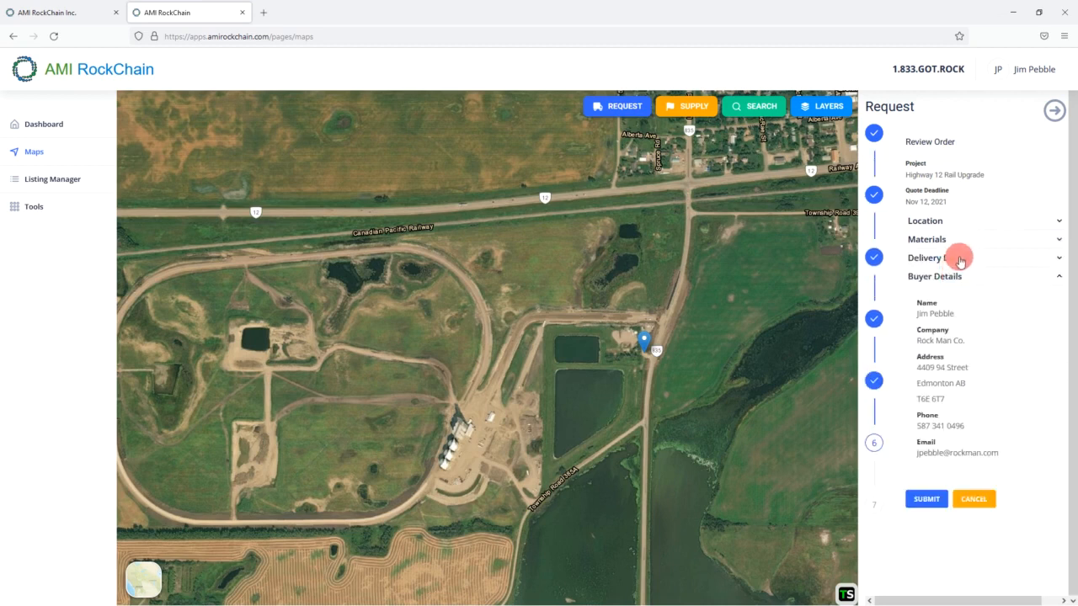
pyautogui.click(959, 276)
pyautogui.click(957, 260)
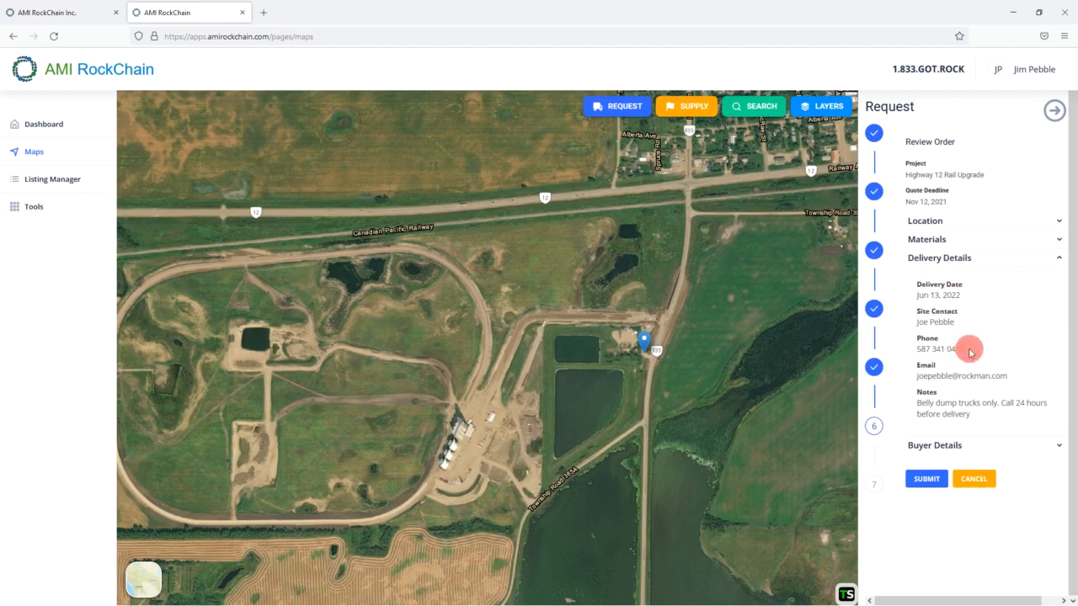
pyautogui.click(874, 366)
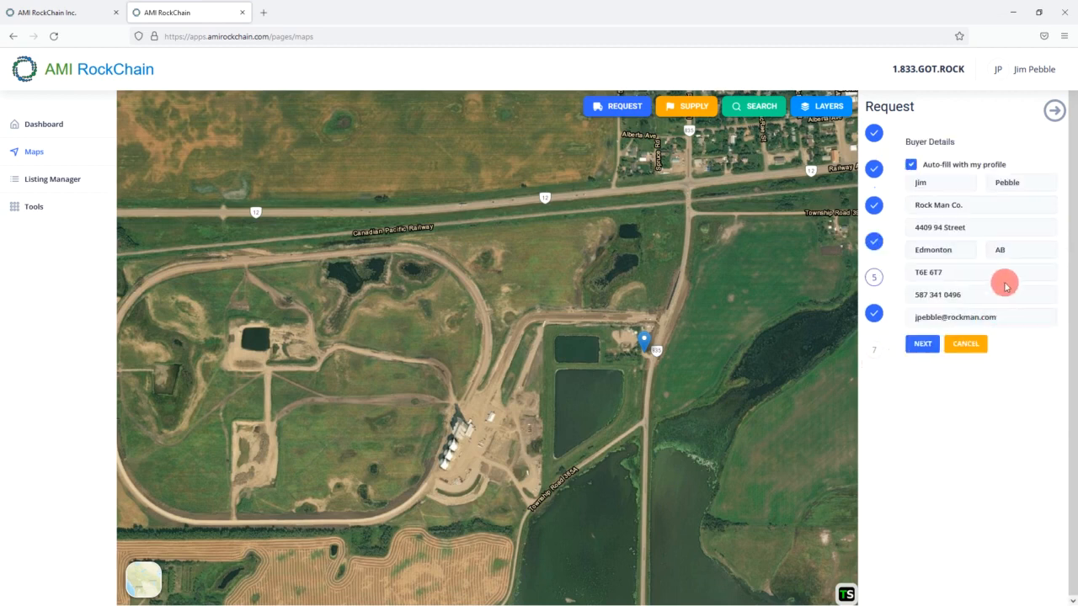
# - Step back through Delivery and Buyer Details to Review Order and submit the purchase request
pyautogui.moveTo(960, 295); pyautogui.dragTo(1020, 324)
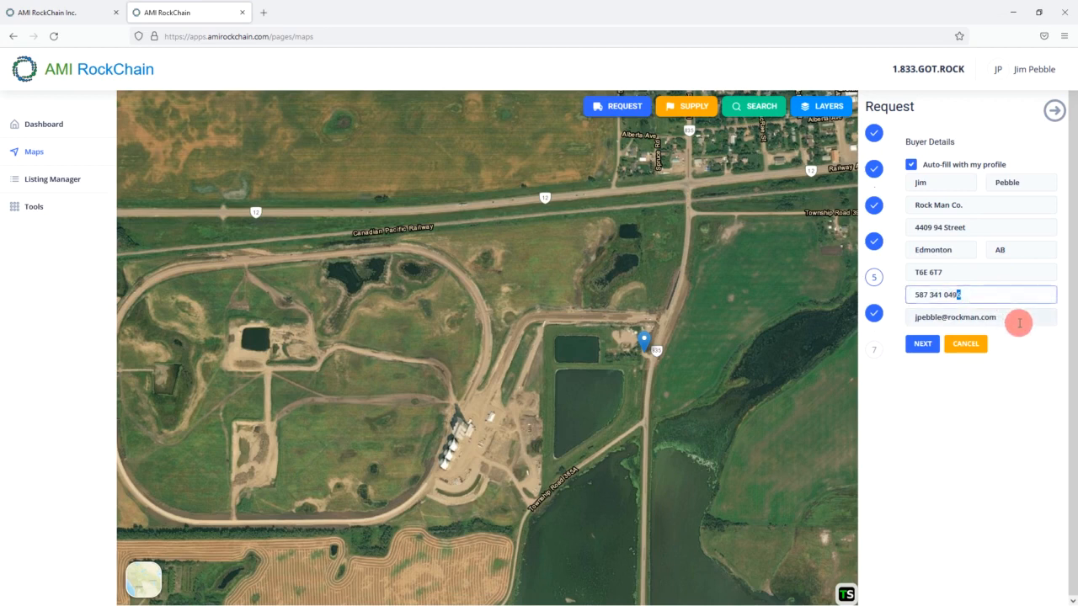
pyautogui.click(871, 243)
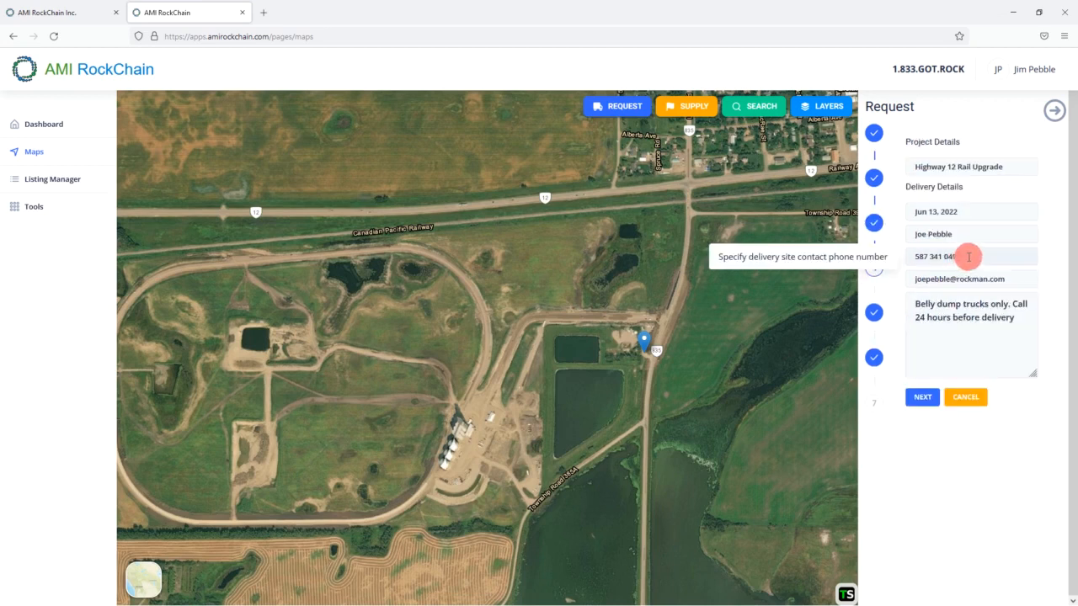
pyautogui.click(921, 396)
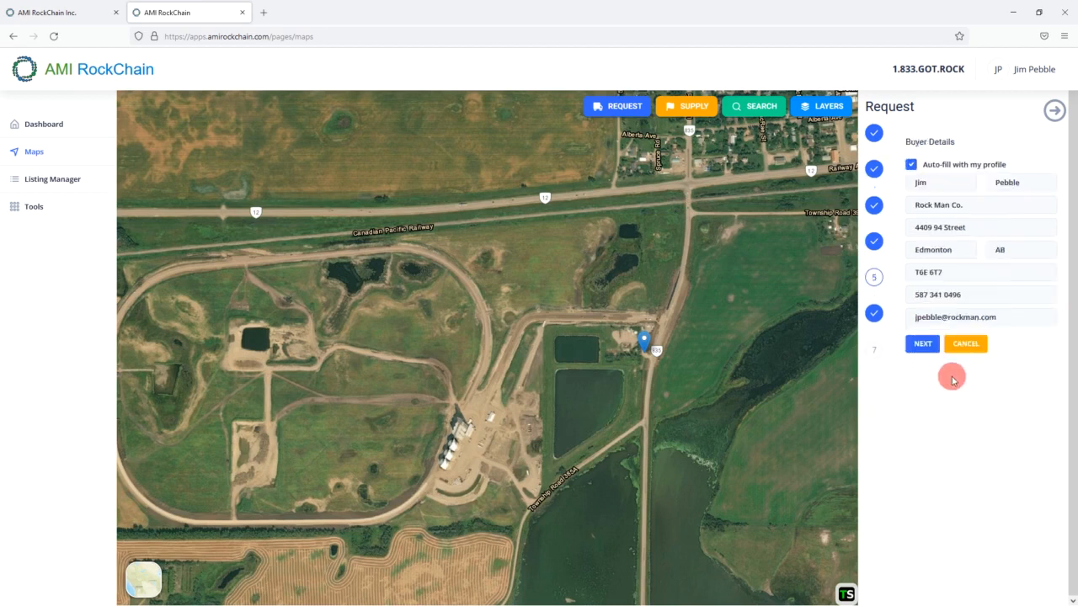
pyautogui.click(923, 343)
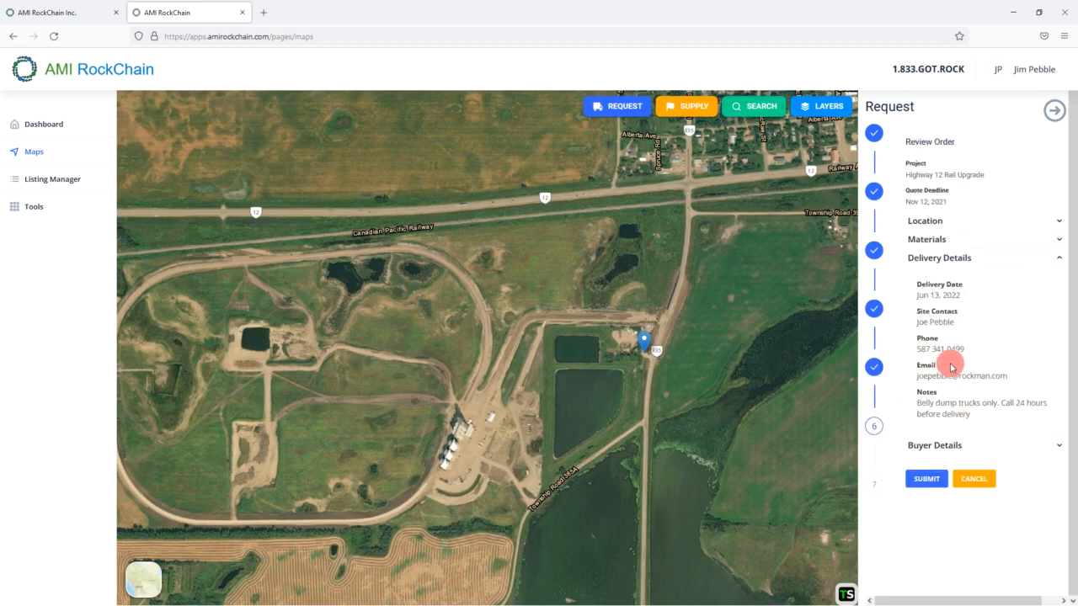
pyautogui.click(1053, 252)
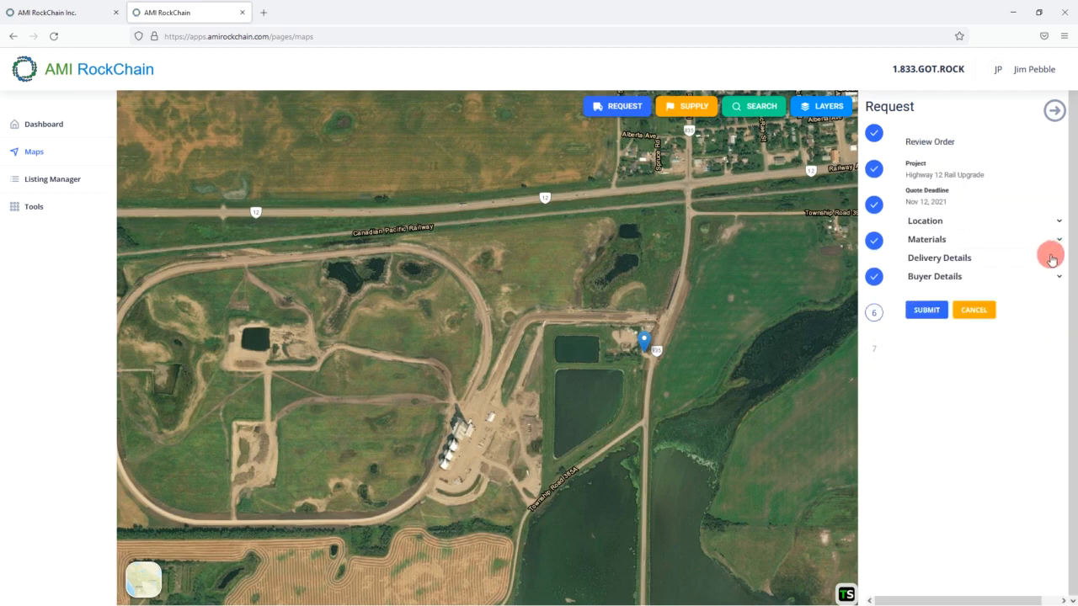
pyautogui.click(927, 311)
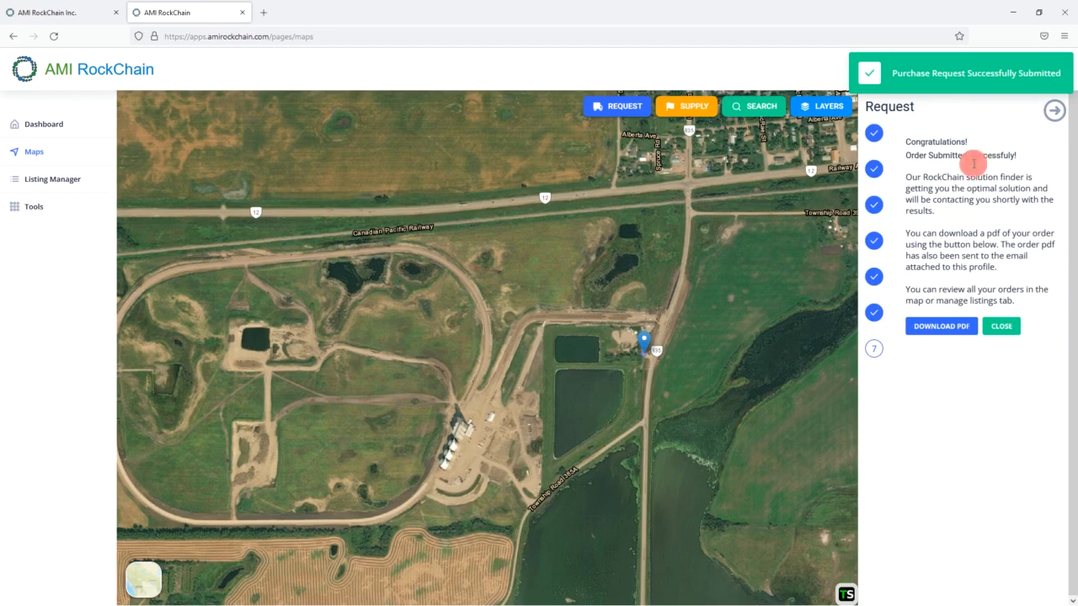
# - Dismiss the success notice and open the downloaded order PDF in Foxit PDF Reader
pyautogui.click(1019, 77)
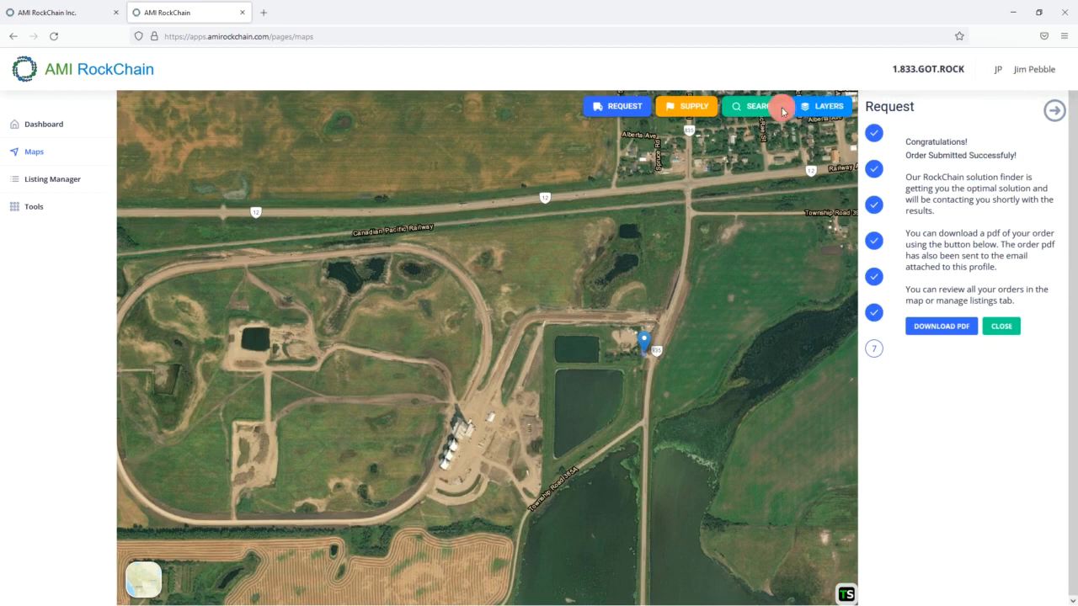
pyautogui.click(963, 328)
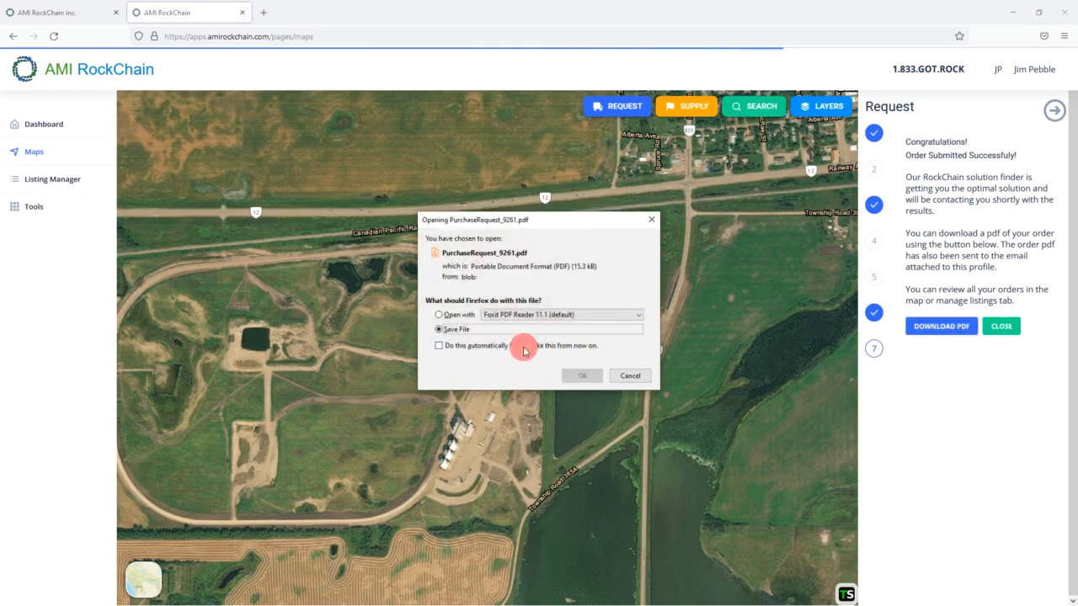
pyautogui.click(438, 315)
pyautogui.click(577, 375)
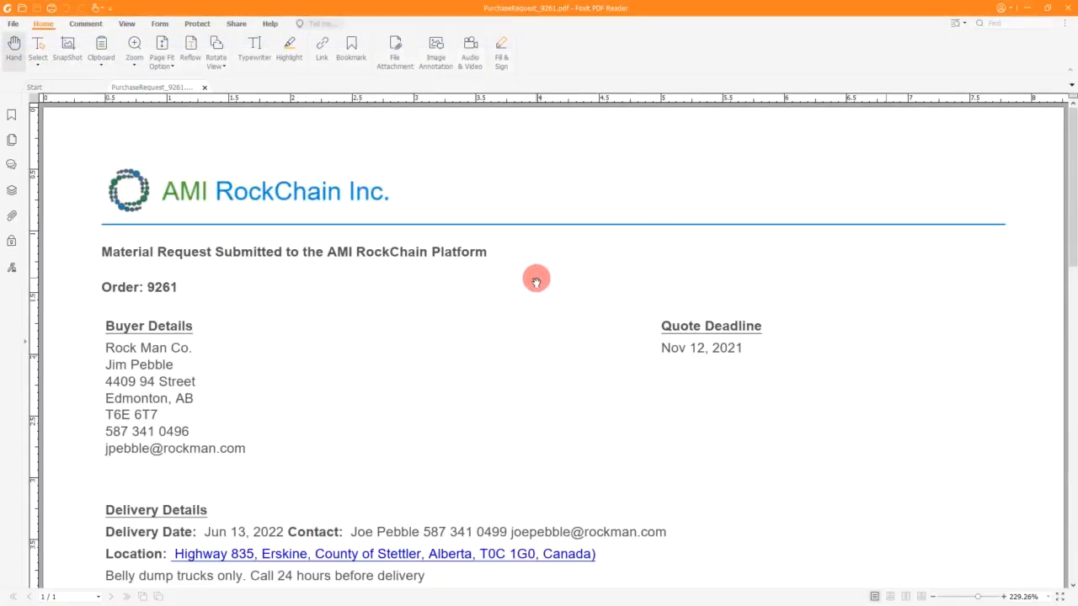
# - Scroll through the purchase request summary PDF, then minimize Foxit PDF Reader
pyautogui.scroll(-2, 536, 282)
pyautogui.scroll(-2, 537, 282)
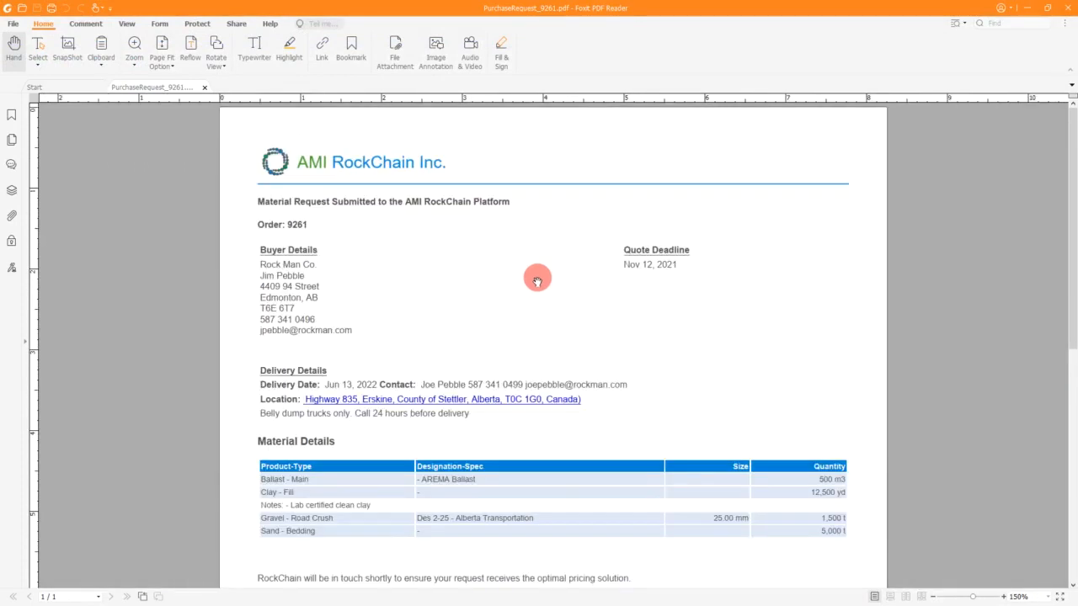
pyautogui.scroll(-1, 537, 282)
pyautogui.scroll(-1, 545, 279)
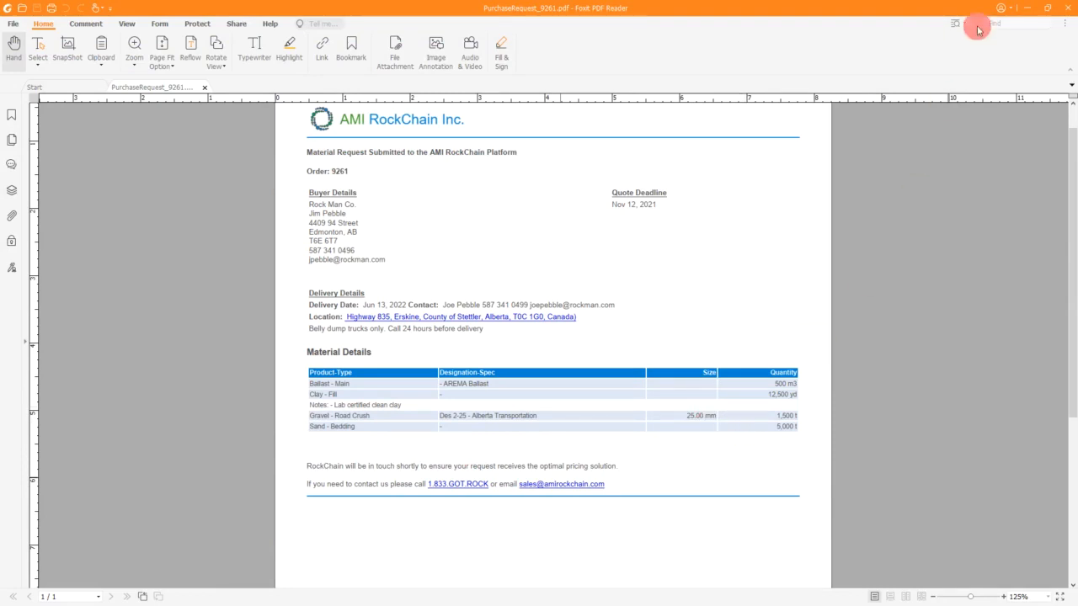
pyautogui.click(1028, 9)
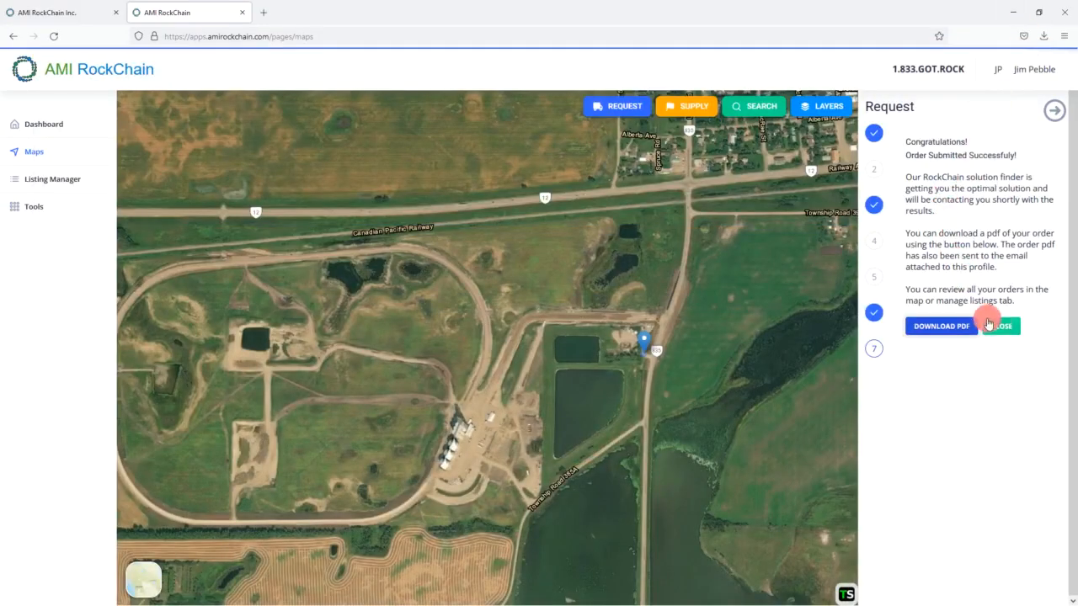
# - Close the finished request, check the order's details popup on the map, and collapse the side panel
pyautogui.click(1001, 325)
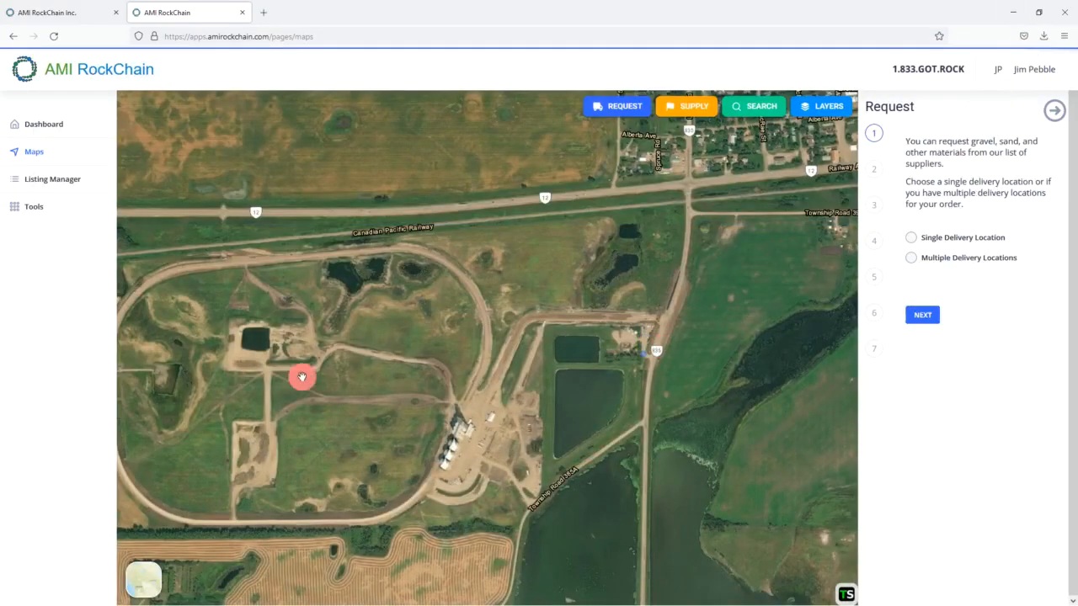
pyautogui.click(645, 361)
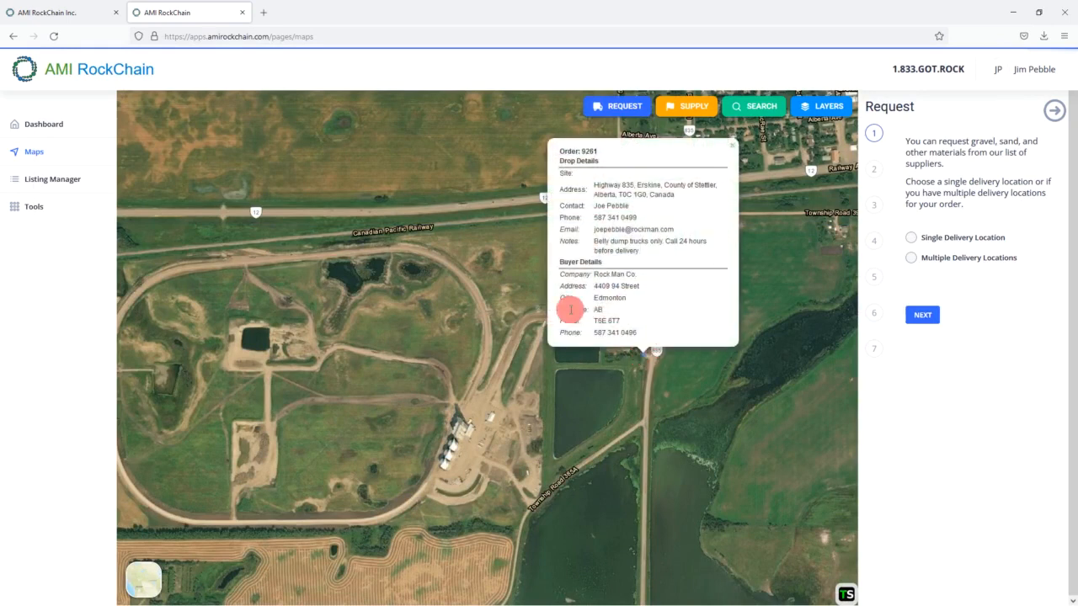
pyautogui.click(735, 146)
pyautogui.click(1055, 109)
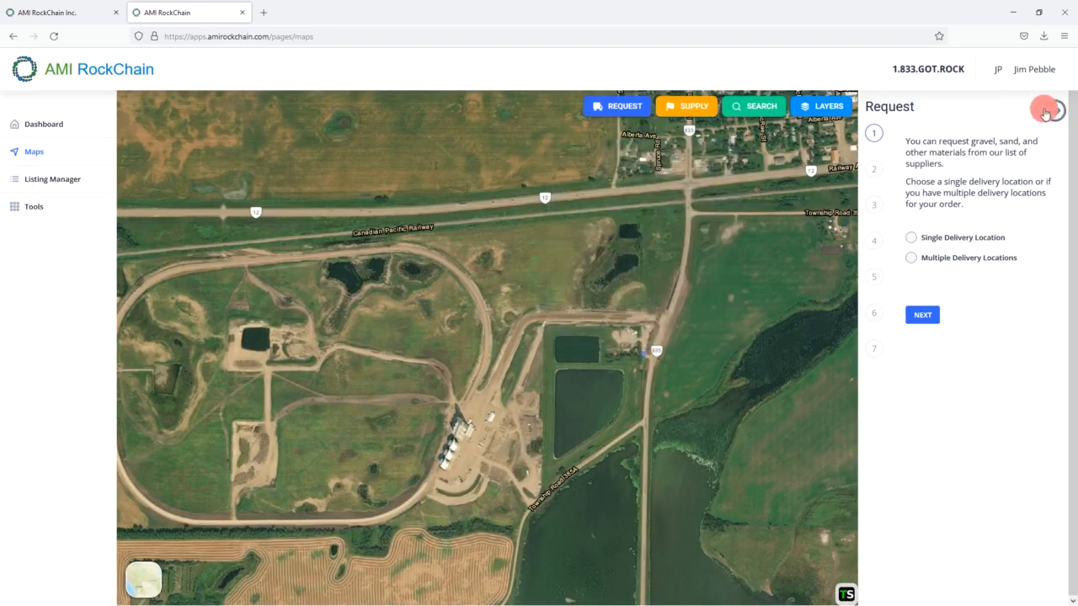
# - Switch to the street basemap and toggle the Requests layer off and back on
pyautogui.click(162, 563)
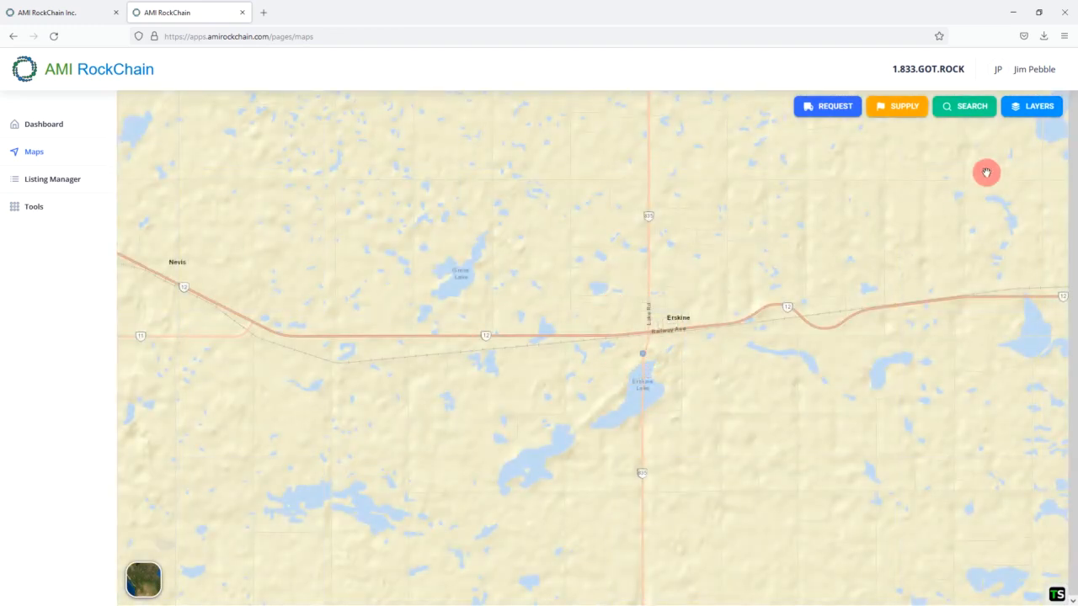
pyautogui.click(1019, 106)
pyautogui.click(893, 150)
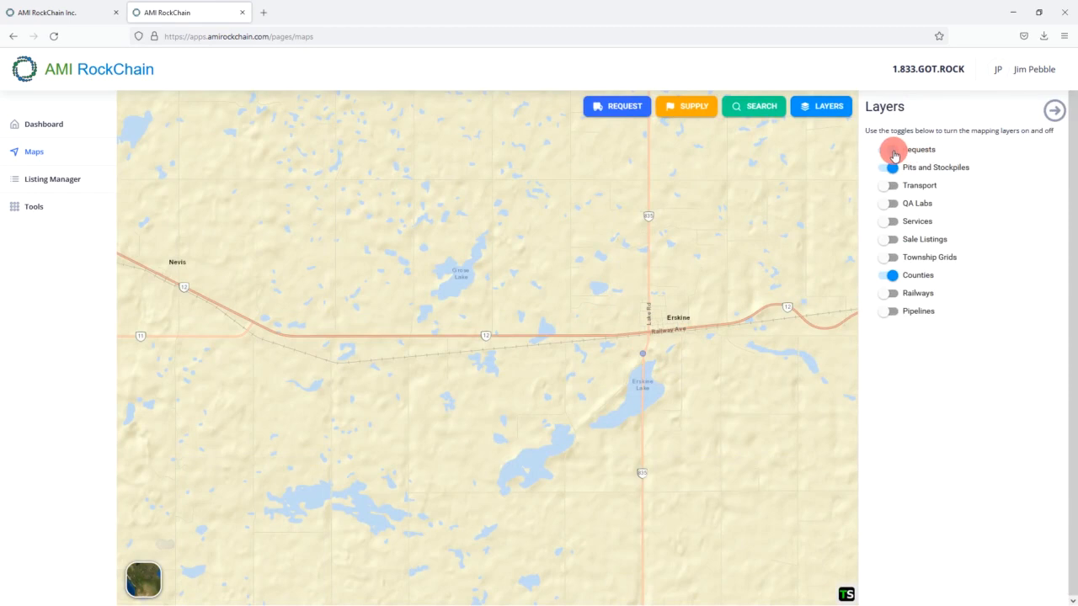
pyautogui.click(891, 152)
pyautogui.click(890, 153)
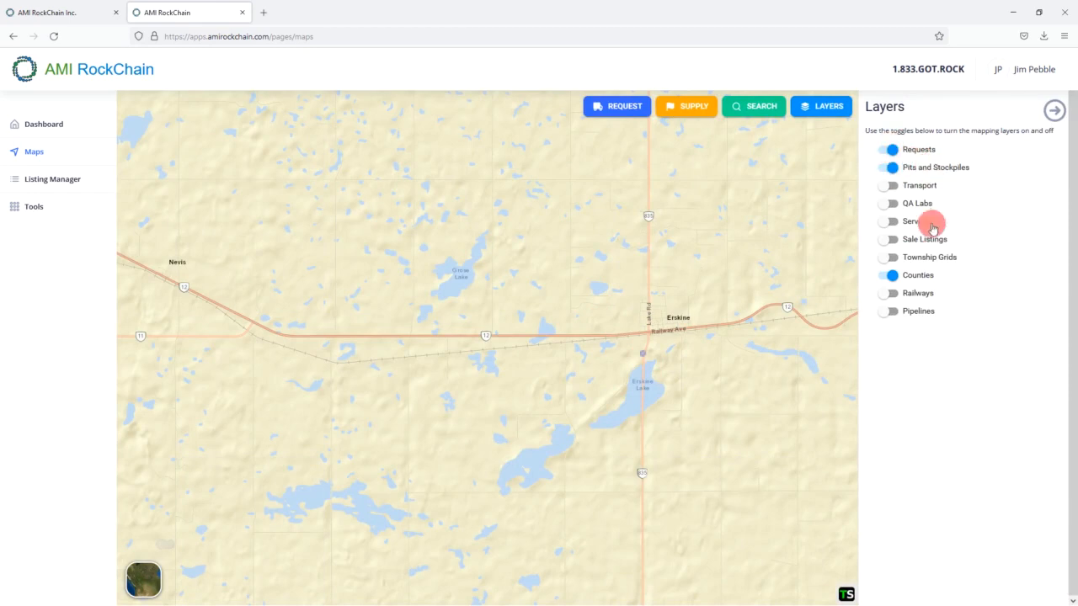